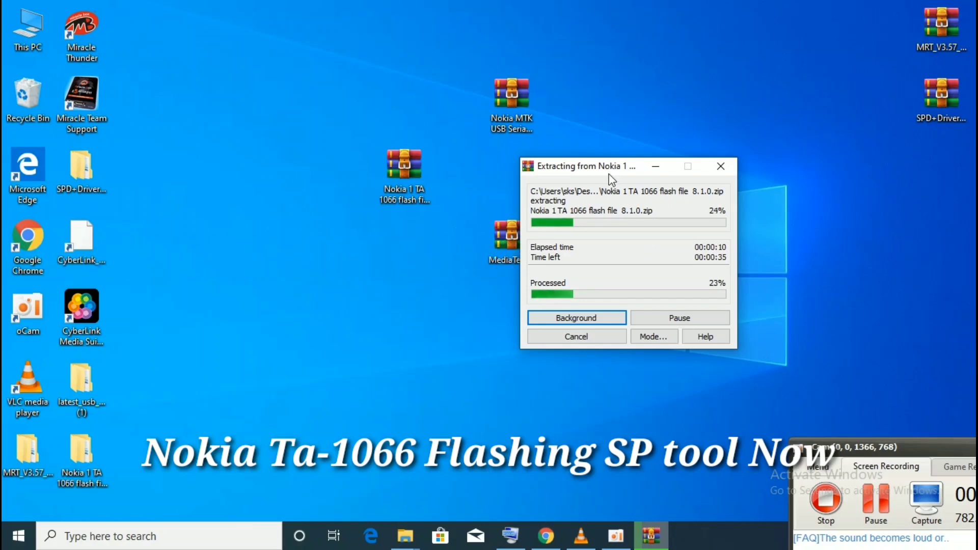
Extract the Nokia MTK USB Serial Port Driver archive into its own folder on the desktop
left_click_drag(555, 166, 632, 71)
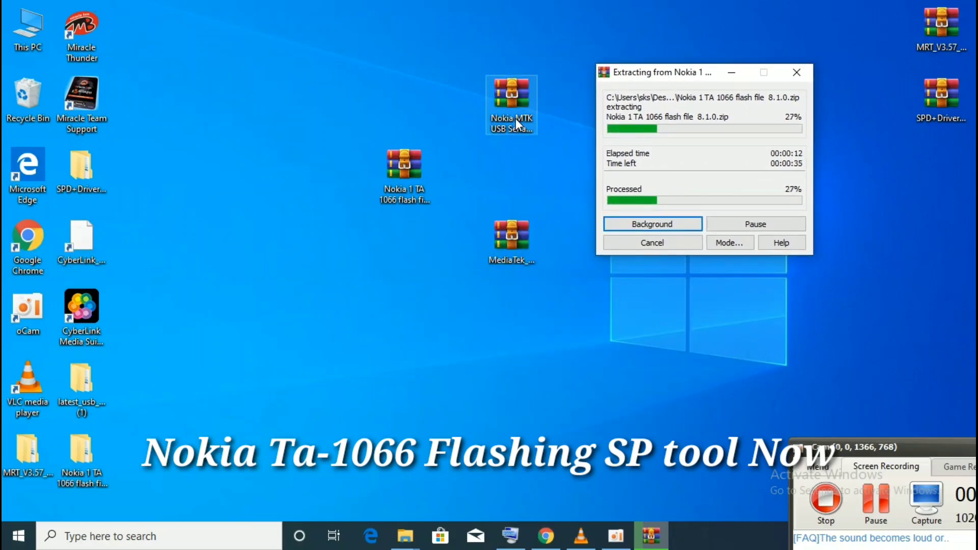
left_click_drag(515, 118, 475, 120)
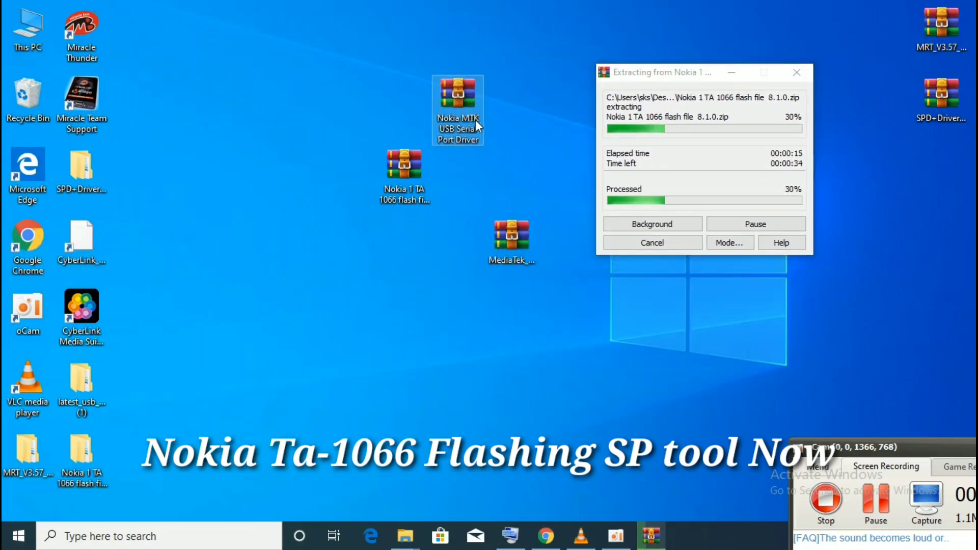
right_click(474, 120)
left_click(517, 198)
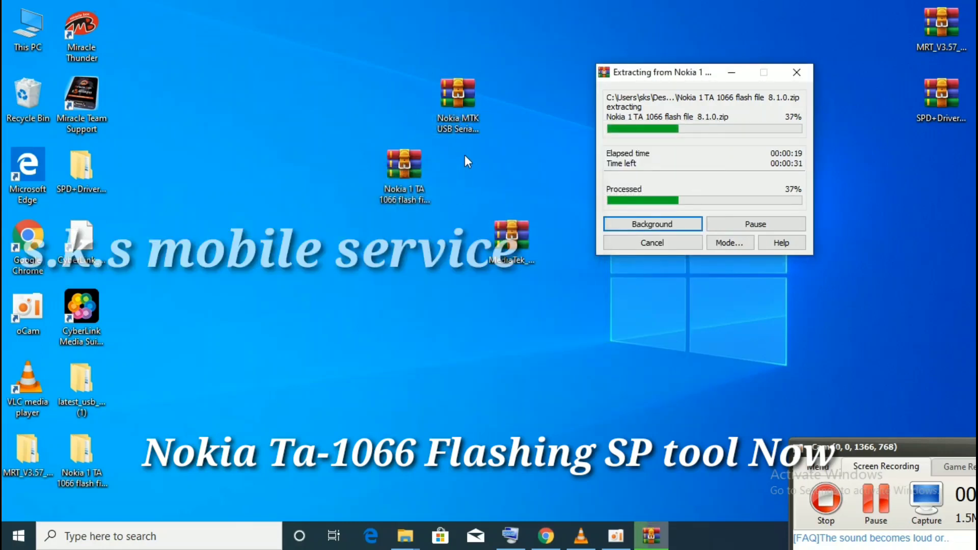
Look through the extracted Nokia MTK USB Serial Port Driver folder and its x64 subfolder
left_click(128, 34)
double_click(127, 29)
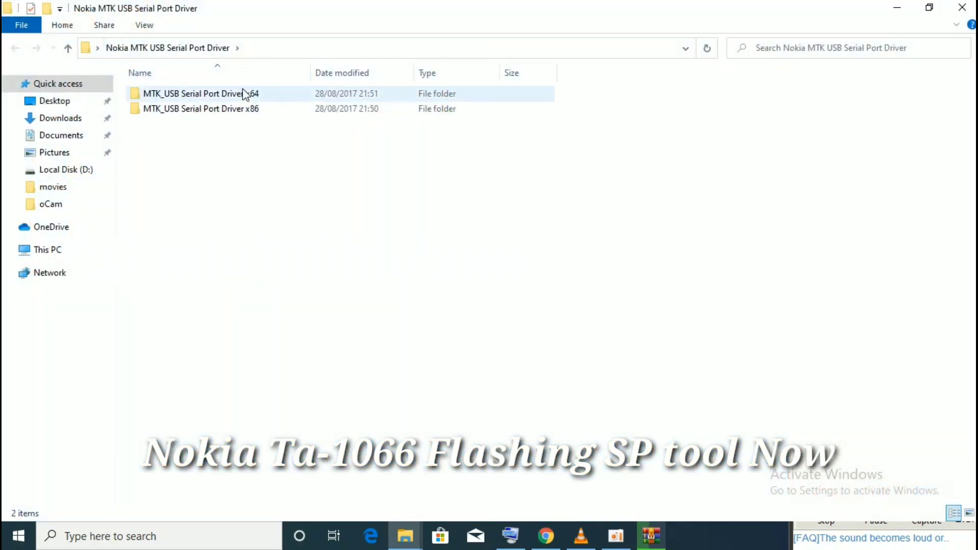
double_click(244, 94)
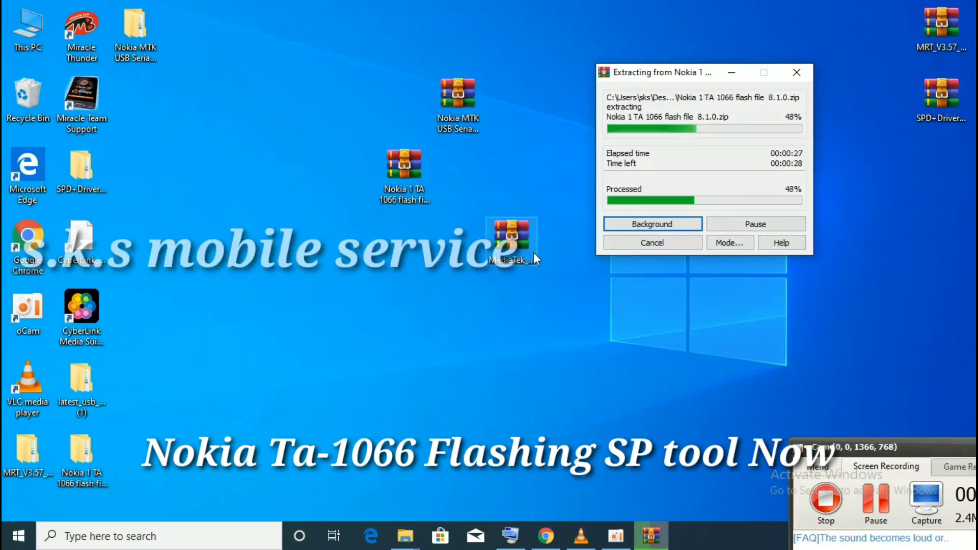
Extract the MediaTek_Drivers archive into its own MediaTek_Drivers folder on the desktop
left_click(515, 251)
right_click(515, 251)
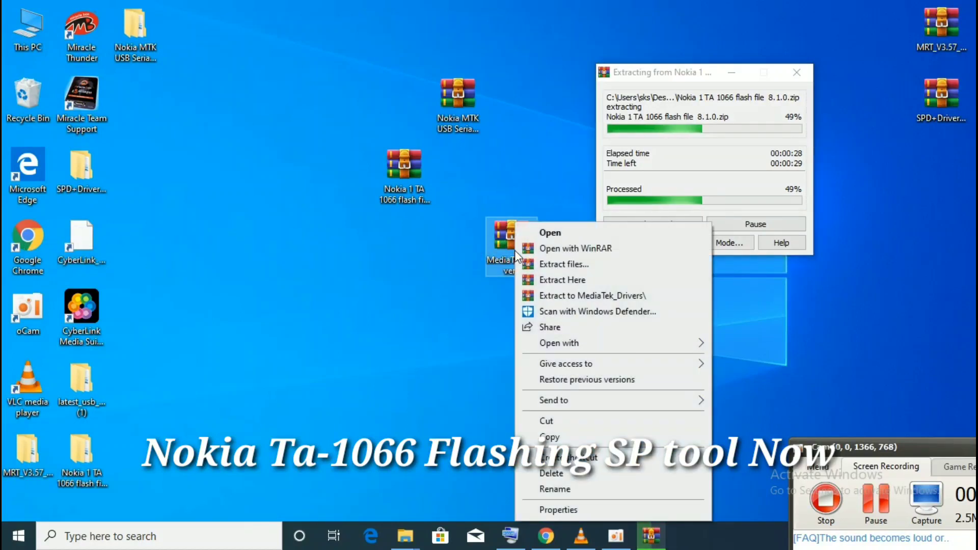
right_click(501, 251)
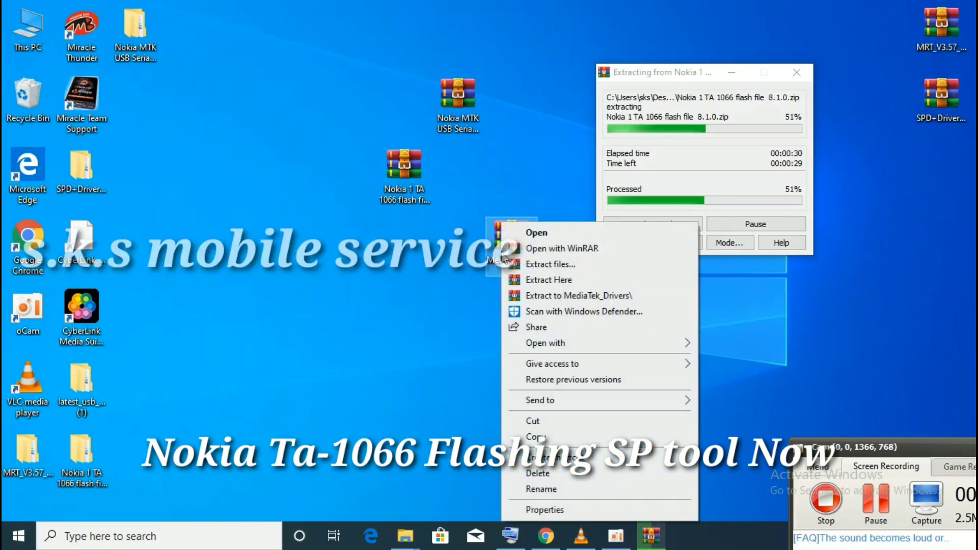
left_click(561, 295)
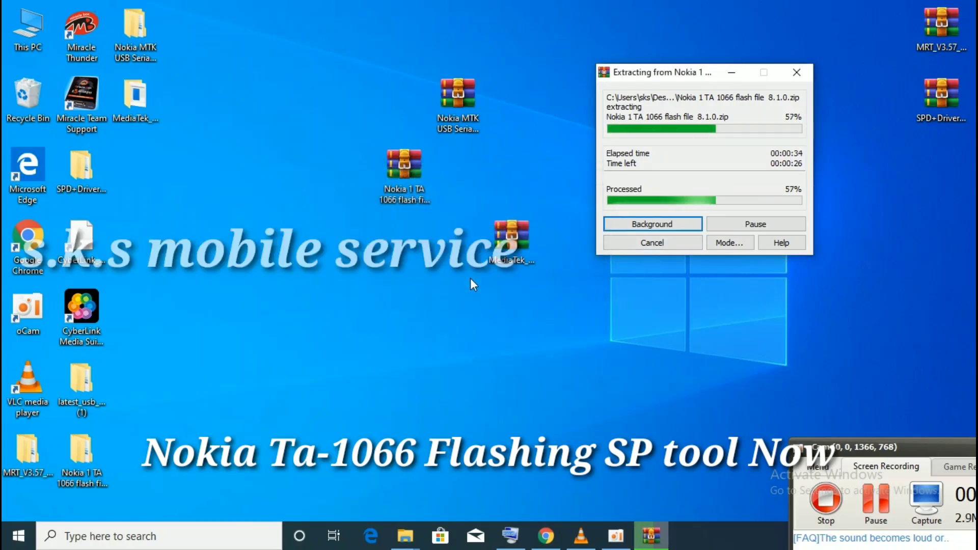
Run the MTK_USB Serial Port Driver x64 installer with the Modify option and the usbser feature, clearing windows that cover the desktop
double_click(141, 32)
double_click(211, 95)
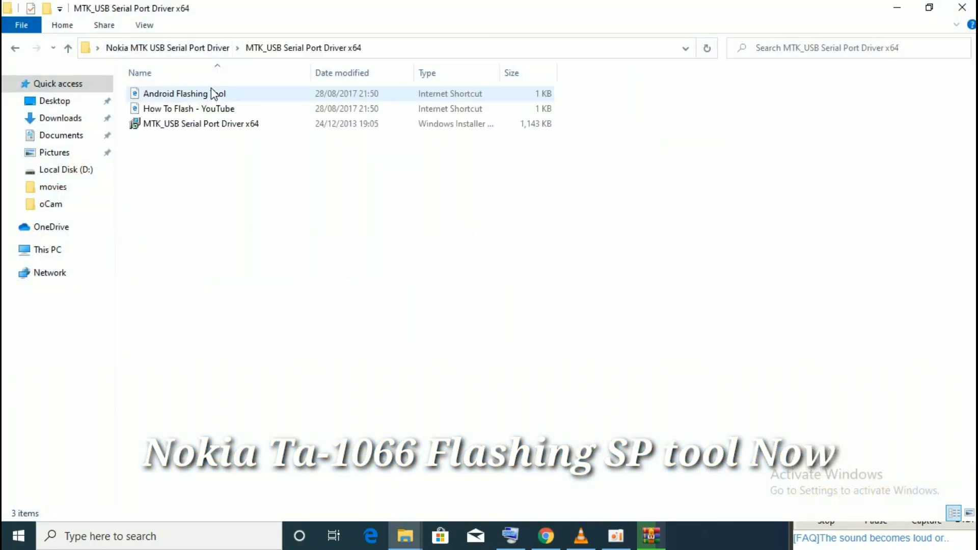
double_click(190, 125)
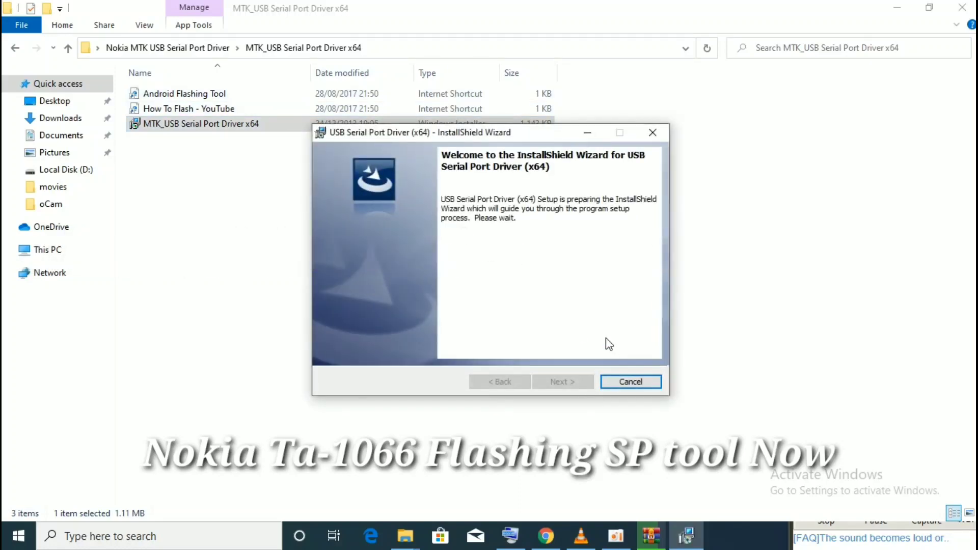
left_click(558, 382)
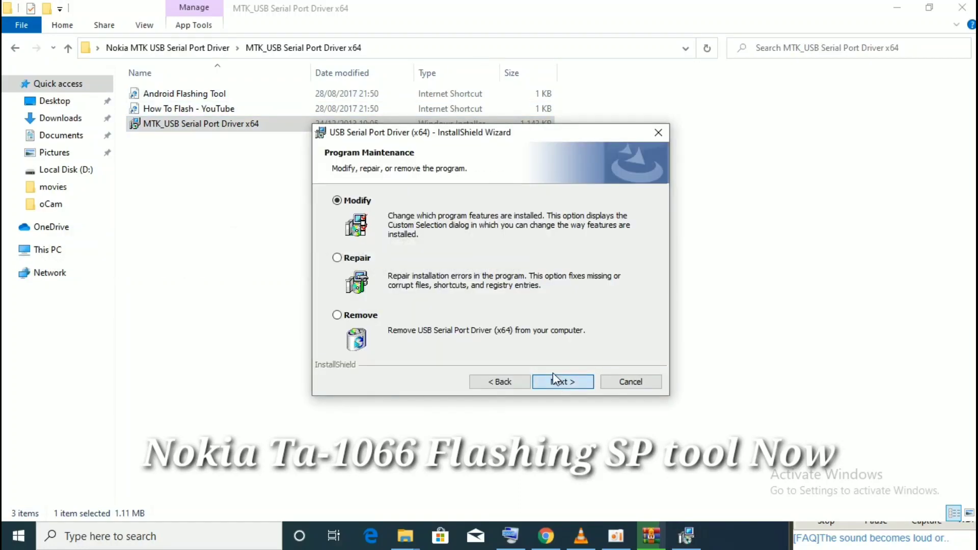
left_click(554, 379)
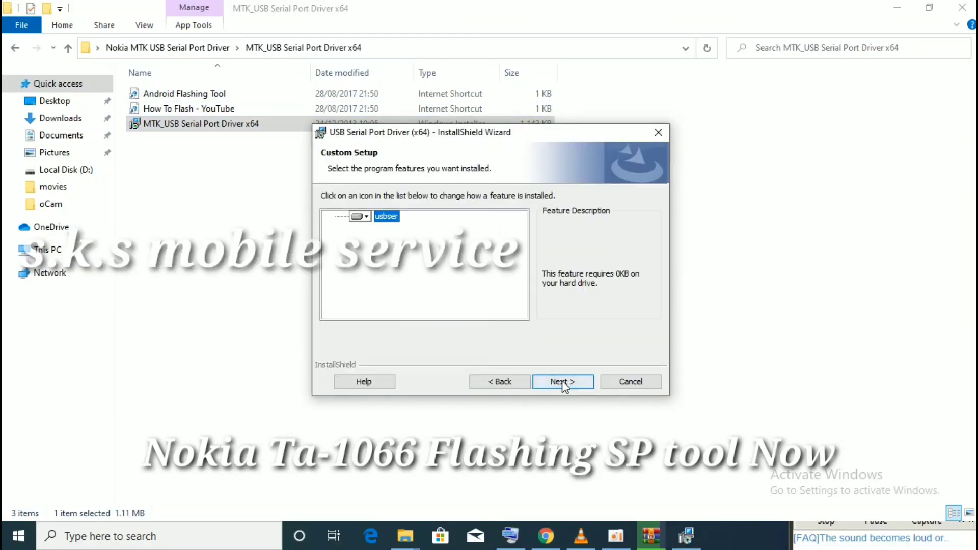
left_click(562, 381)
left_click(562, 382)
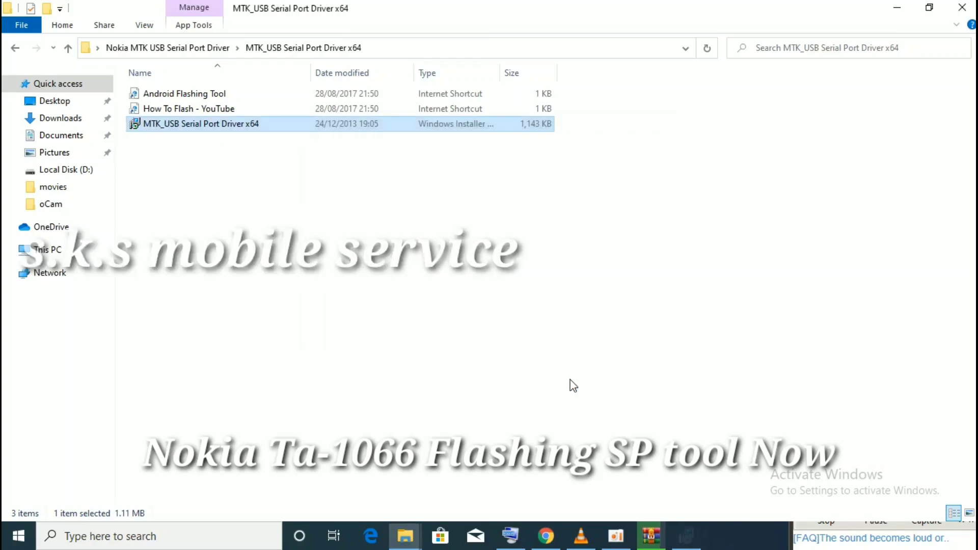
left_click(897, 8)
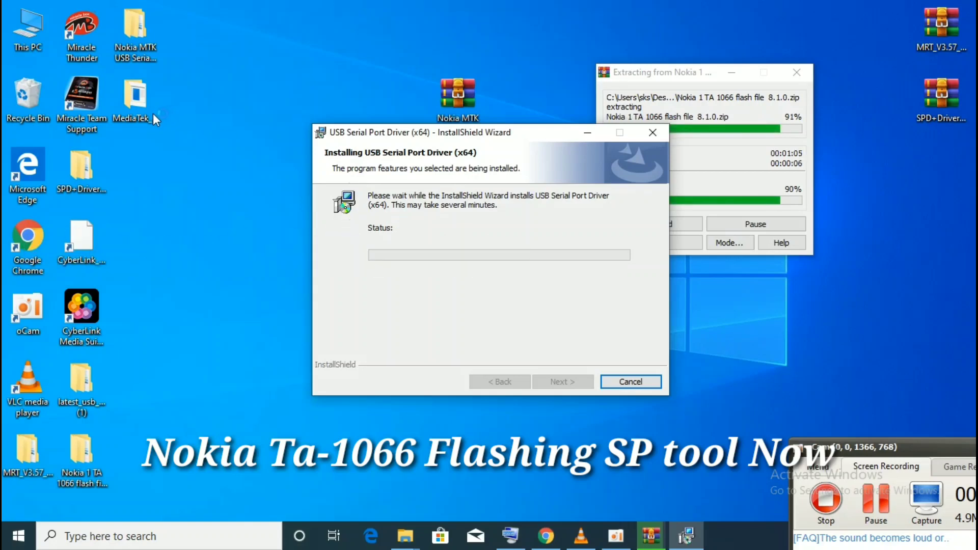
key("ctrl+super+o")
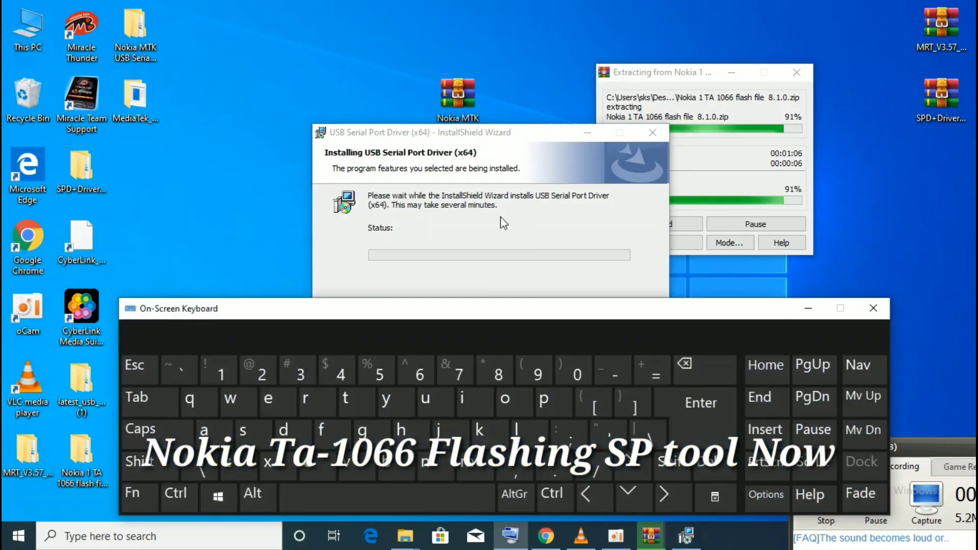
left_click(805, 306)
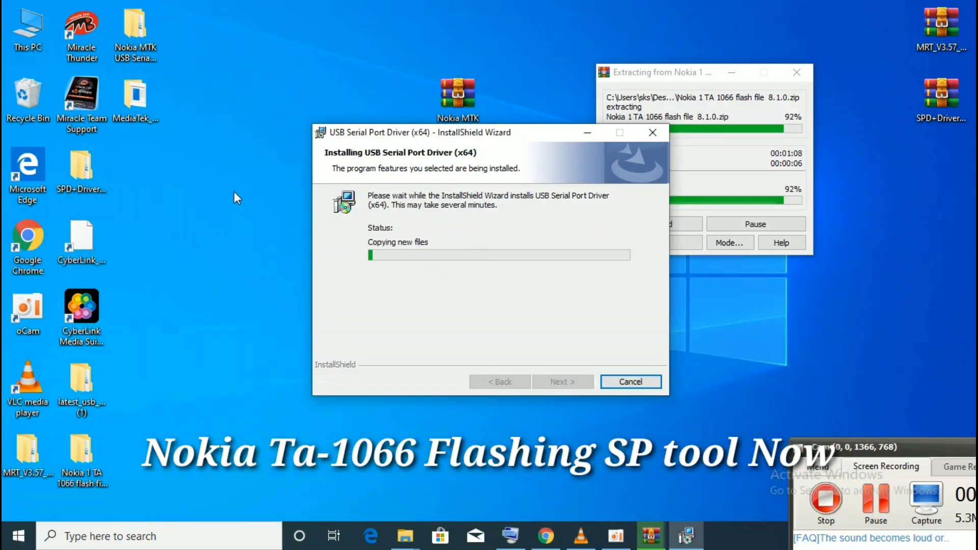
Start the MTK-v1.0.14 installer from the MediaTek_Drivers folder and finish the USB Serial Port Driver wizard
left_click(147, 120)
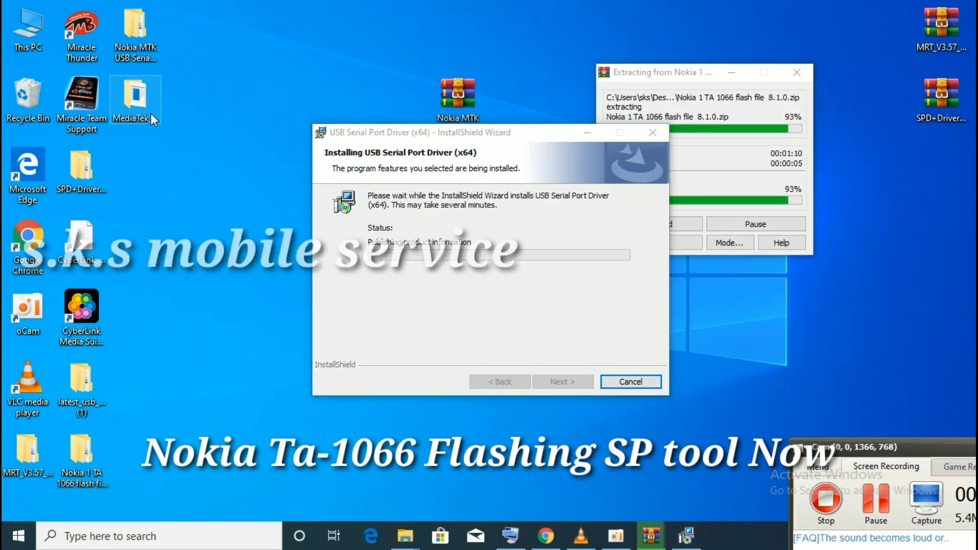
double_click(151, 113)
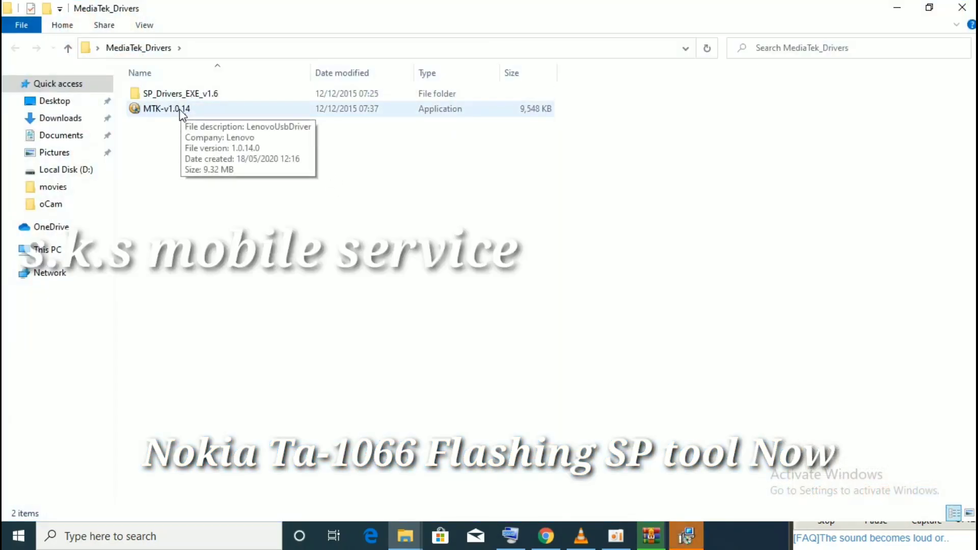
double_click(181, 94)
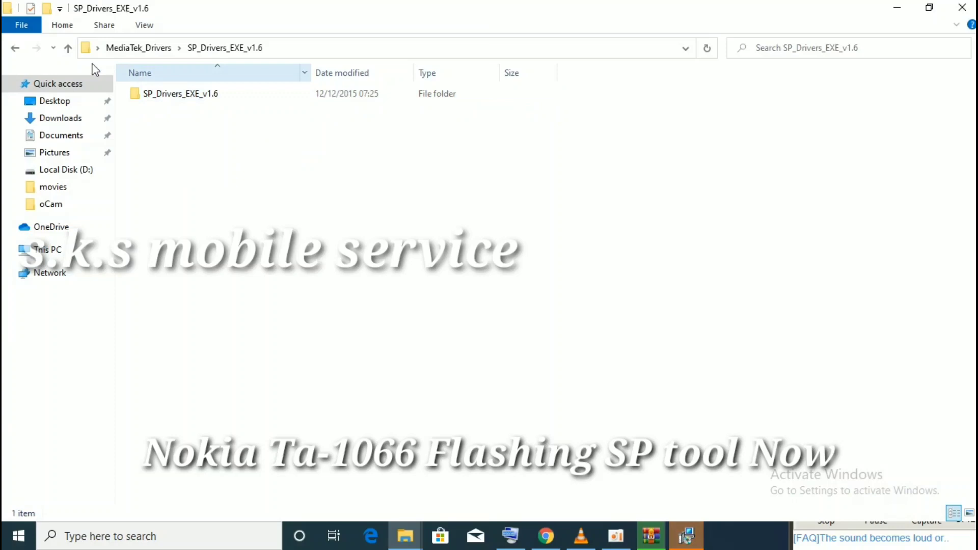
left_click(16, 48)
left_click(182, 112)
double_click(183, 112)
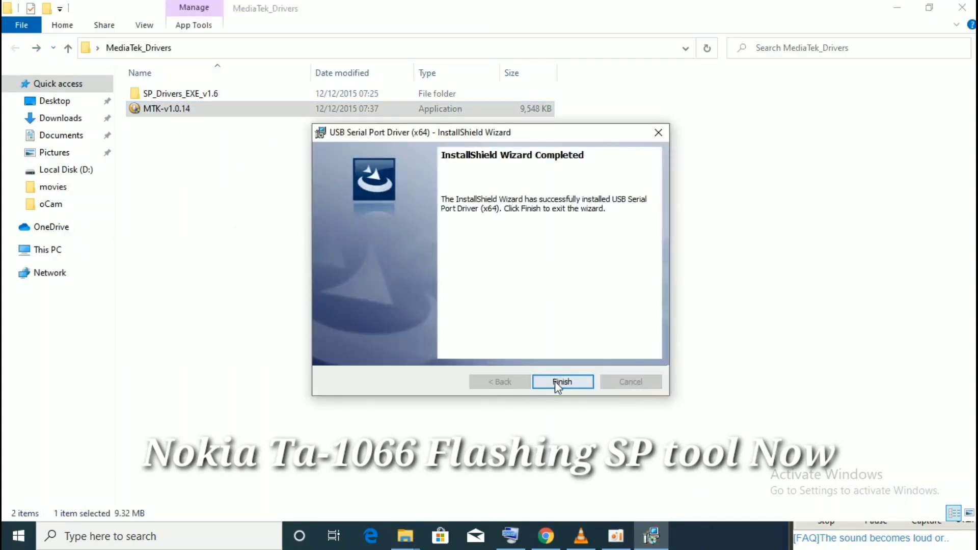
left_click(562, 382)
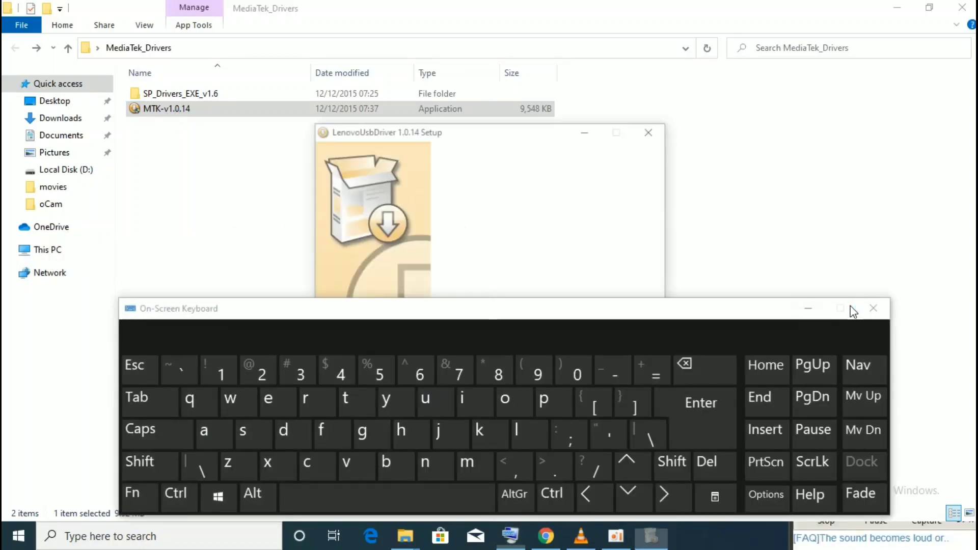
Install LenovoUsbDriver 1.0.14 in the offered location and move its setup window clear of the desktop archives
left_click(808, 308)
left_click(571, 382)
left_click(571, 382)
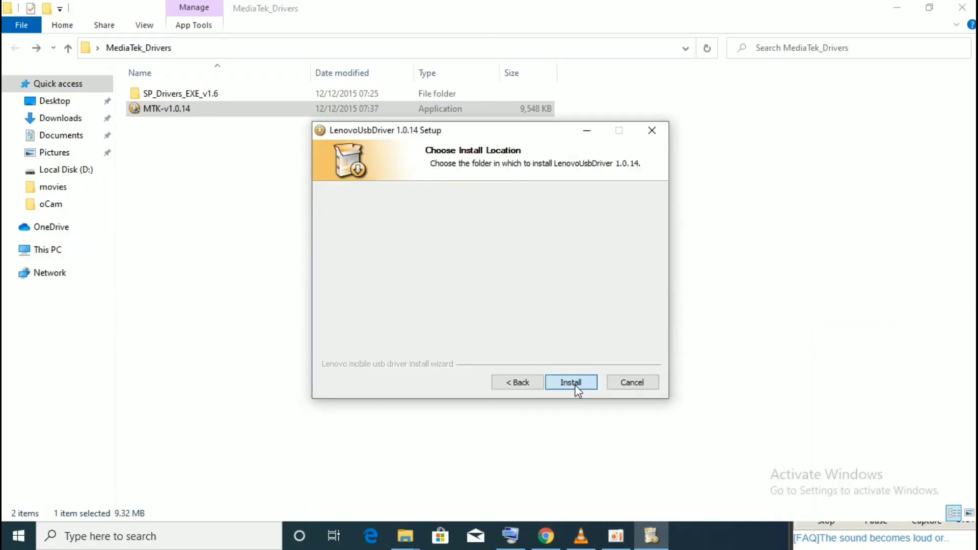
left_click(570, 381)
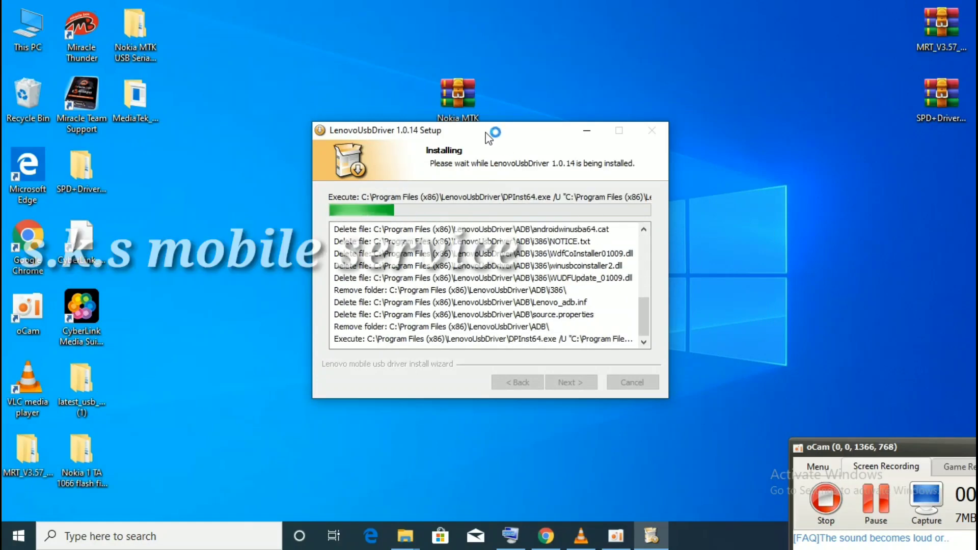
left_click_drag(491, 131, 742, 123)
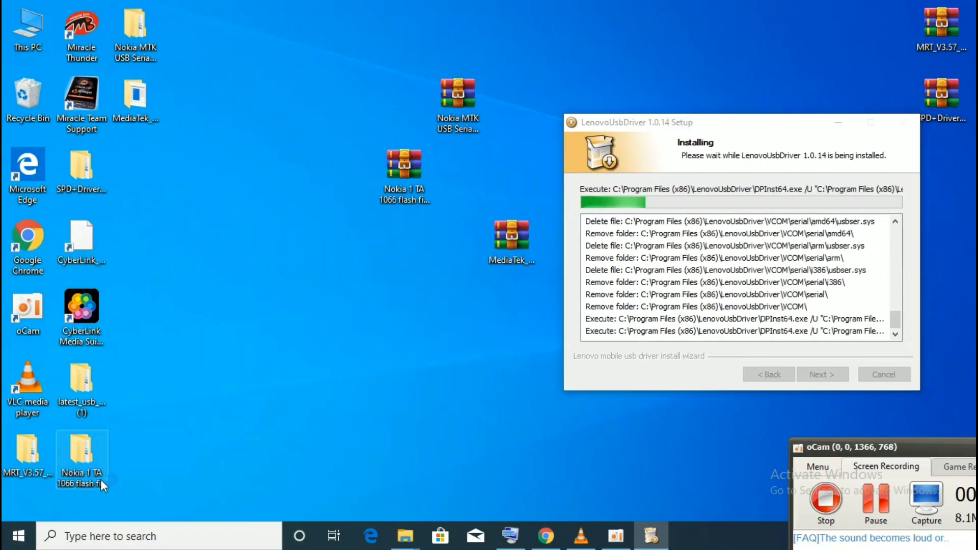
Copy the archive password from the pass text file in the Nokia 1 TA 1066 flash file folder and answer the driver publisher prompt
double_click(100, 478)
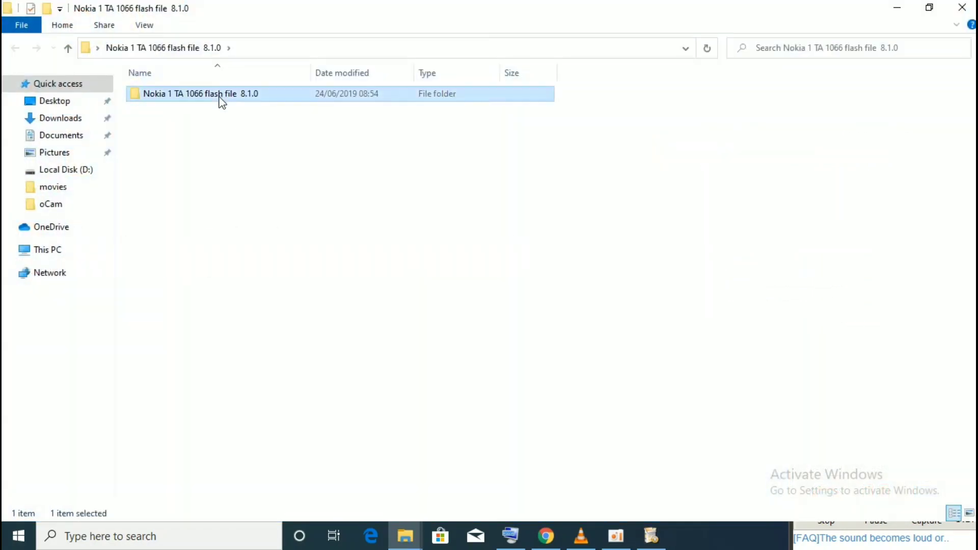
double_click(219, 94)
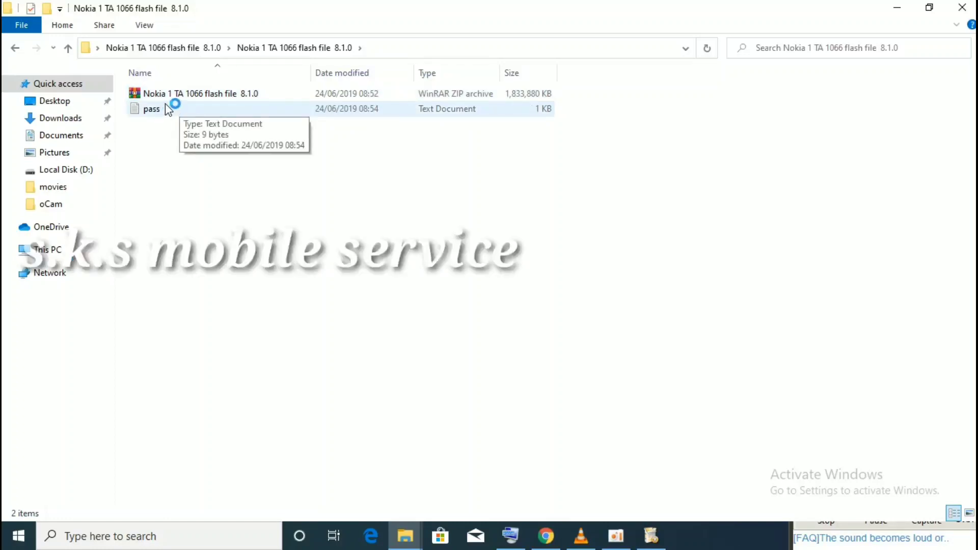
double_click(157, 110)
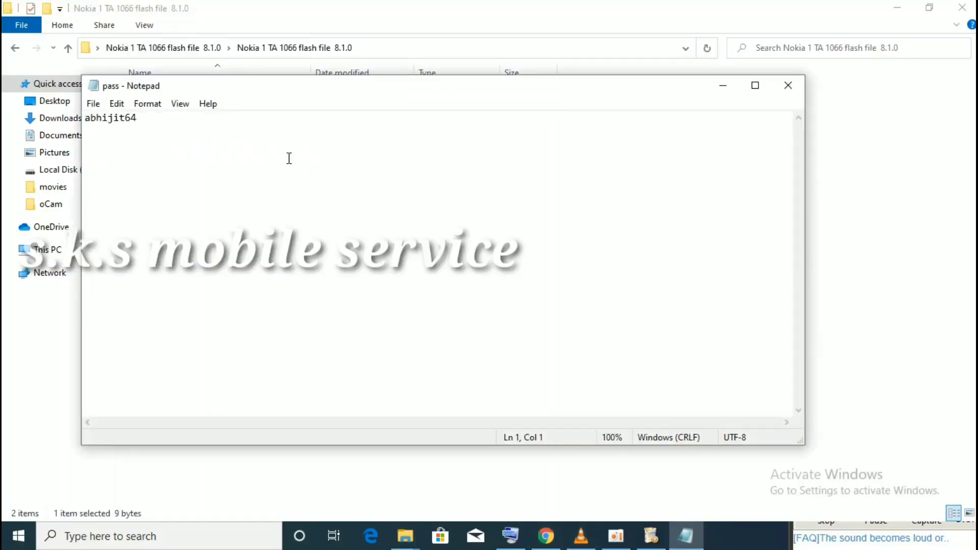
left_click_drag(140, 119, 105, 111)
left_click(116, 104)
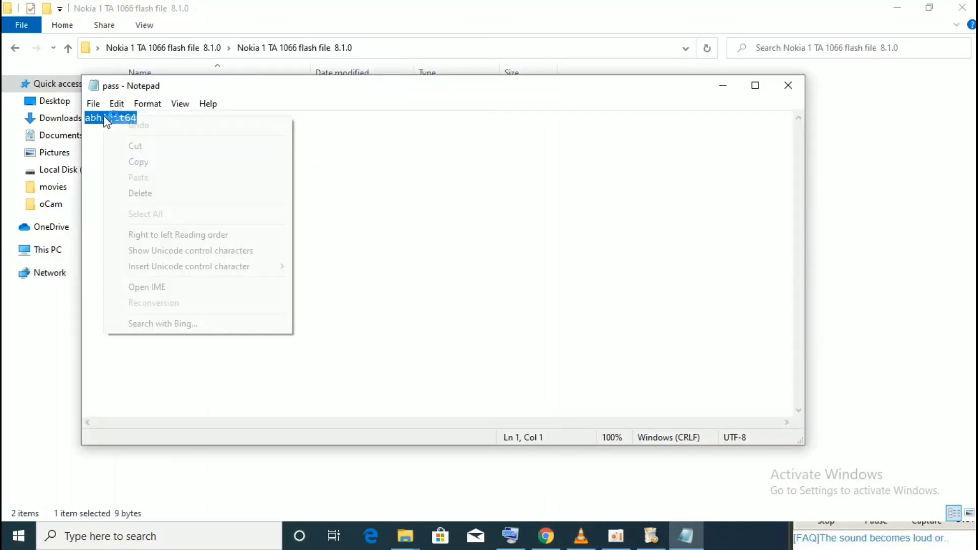
left_click(140, 158)
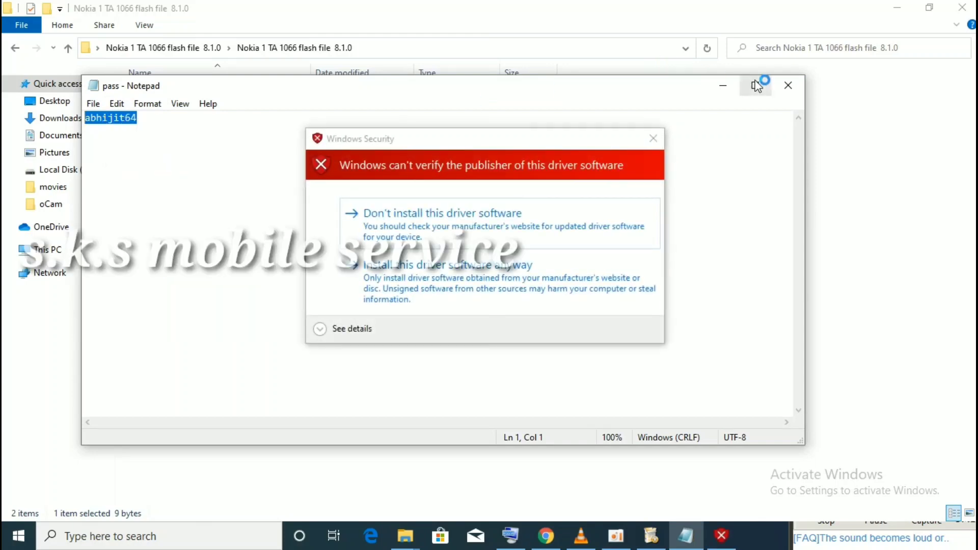
left_click(788, 85)
left_click(539, 240)
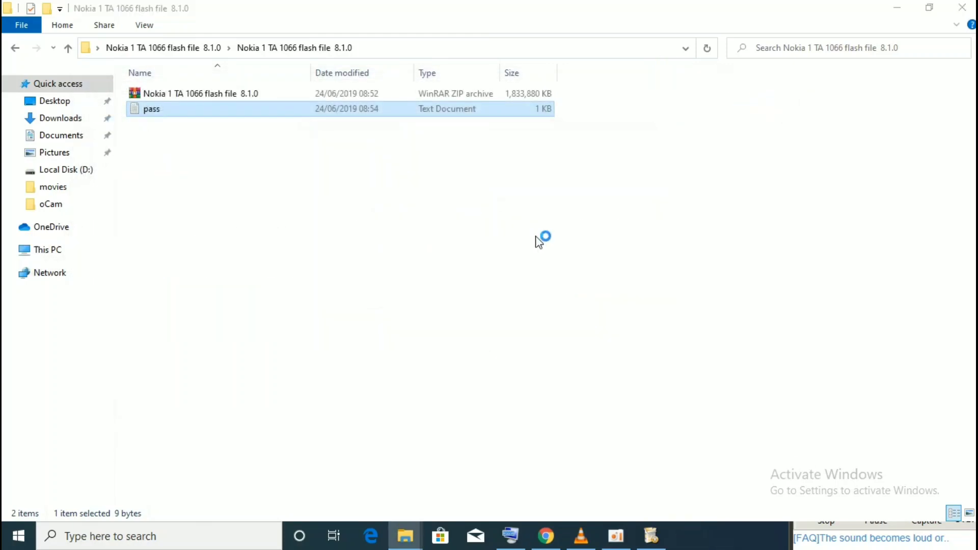
Extract the inner Nokia 1 TA 1066 flash file 8.1.0 archive into its own folder, pasting the archive password
left_click(213, 94)
right_click(209, 92)
left_click(263, 165)
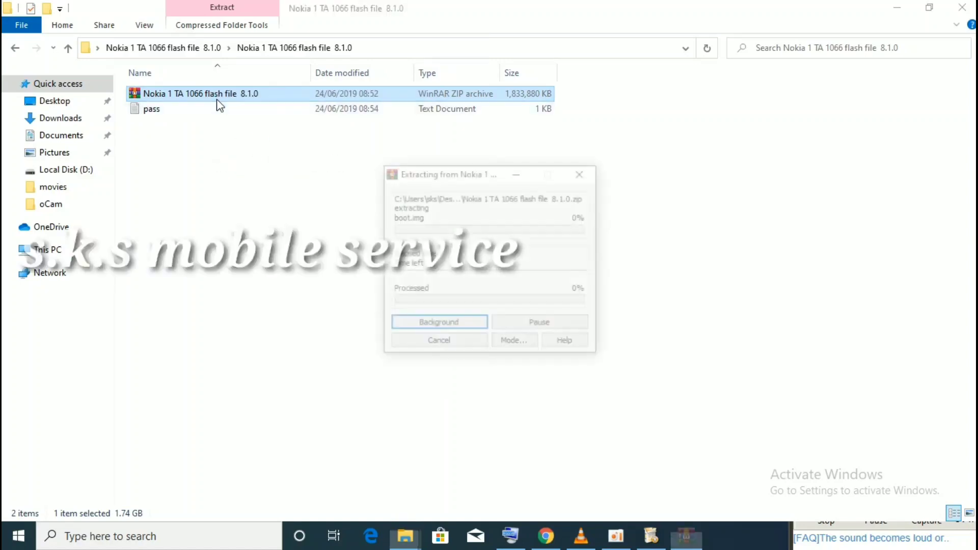
right_click(436, 223)
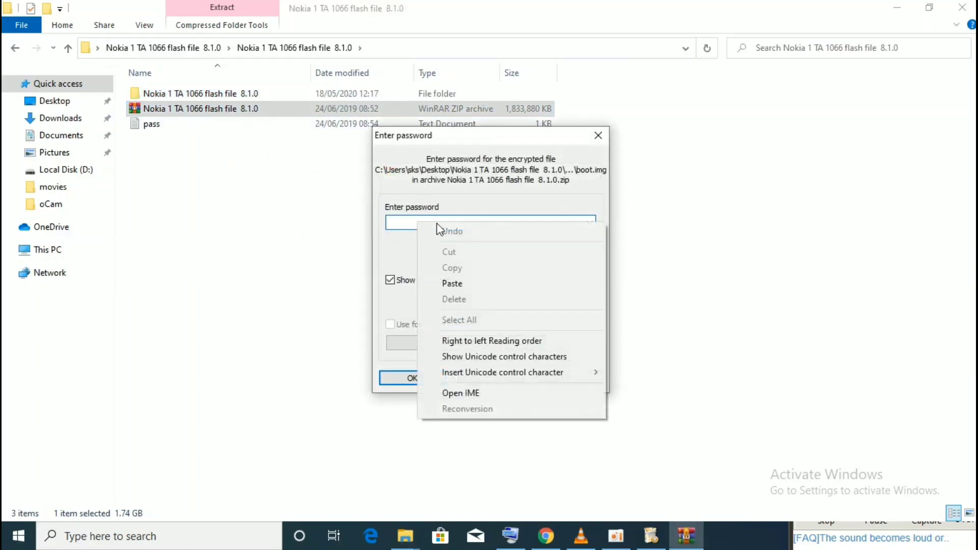
left_click(463, 281)
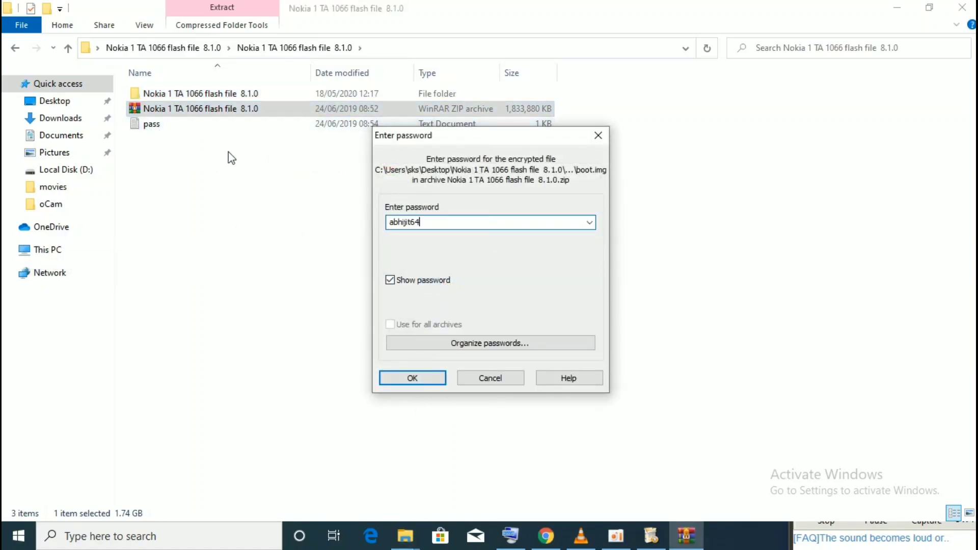
left_click(413, 378)
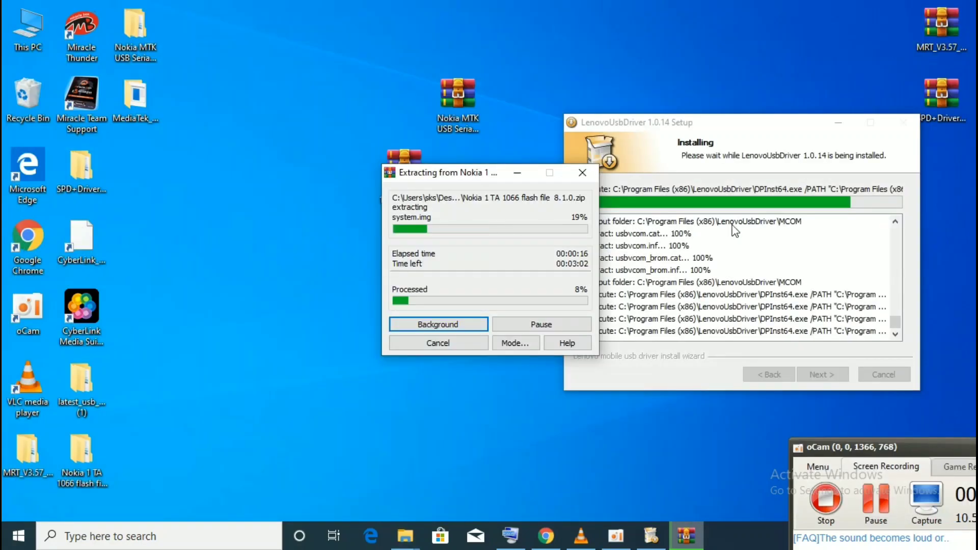
left_click(606, 46)
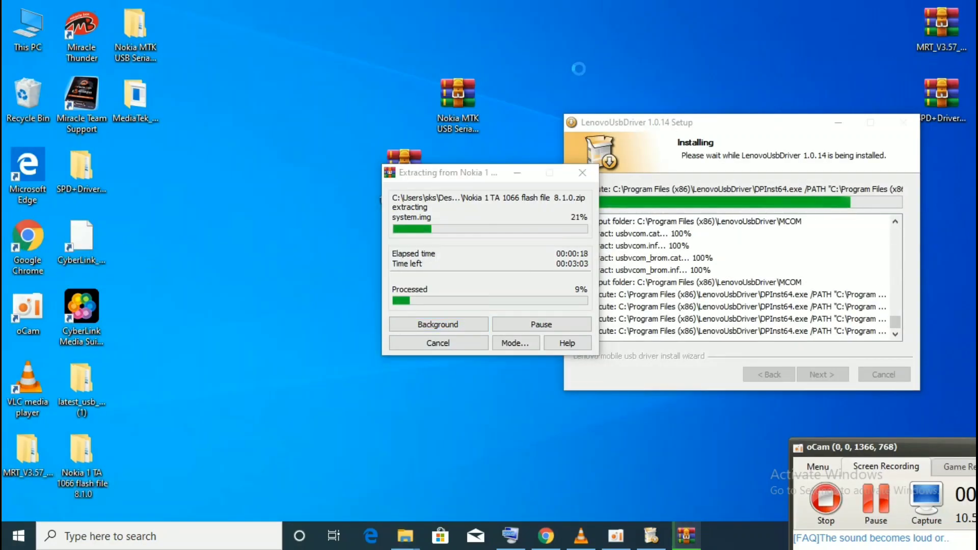
Refresh the desktop and finish the LenovoUsbDriver 1.0.14 setup once its installation is complete
right_click(551, 29)
left_click(601, 73)
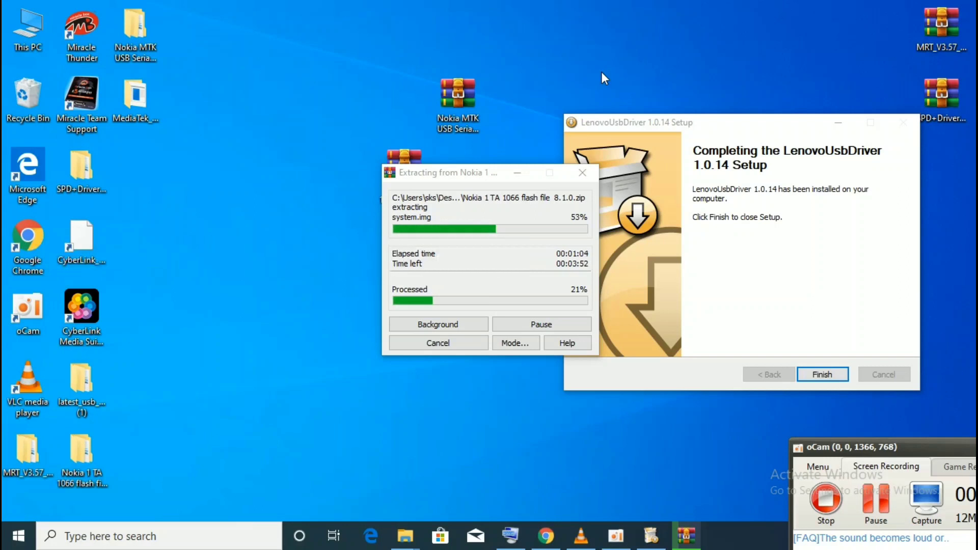
left_click(822, 375)
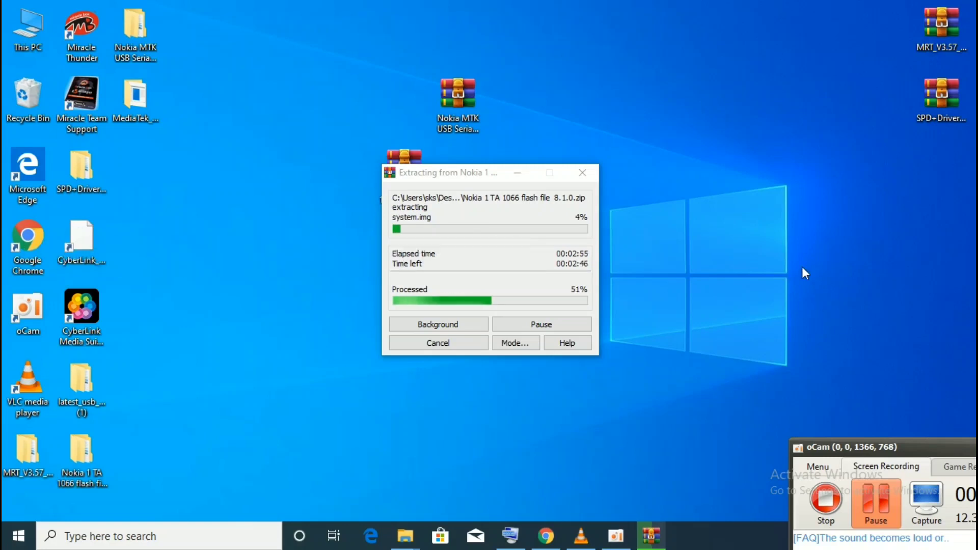
right_click(763, 207)
left_click(803, 250)
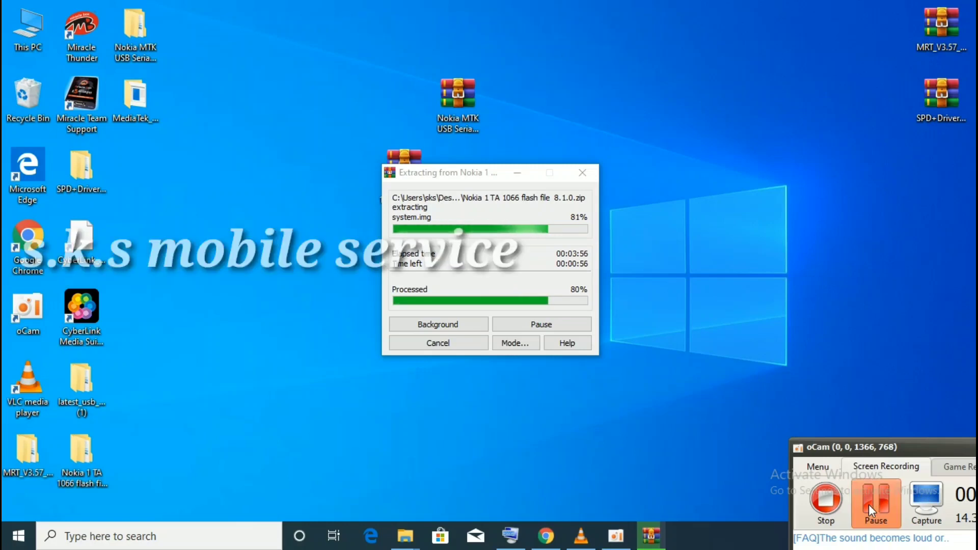
right_click(799, 251)
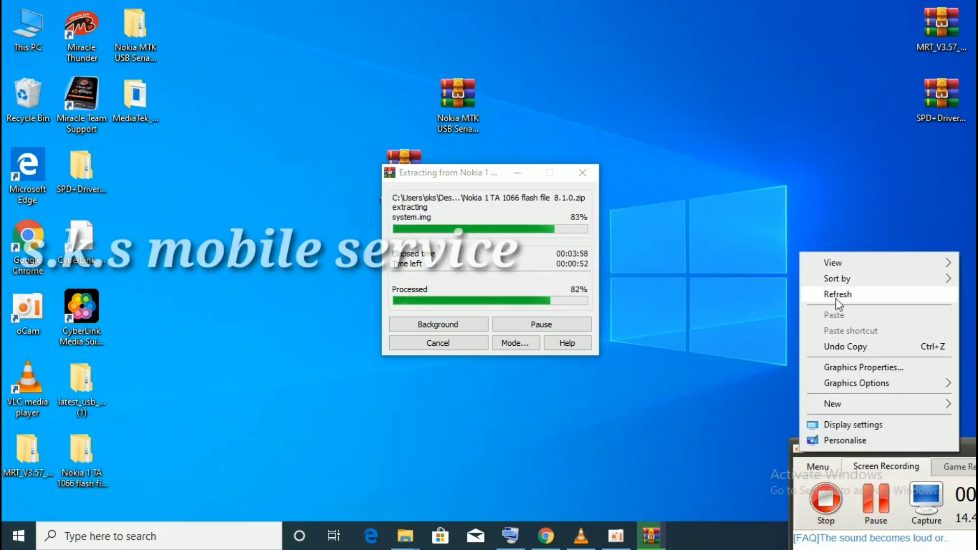
left_click(840, 292)
right_click(811, 222)
left_click(845, 263)
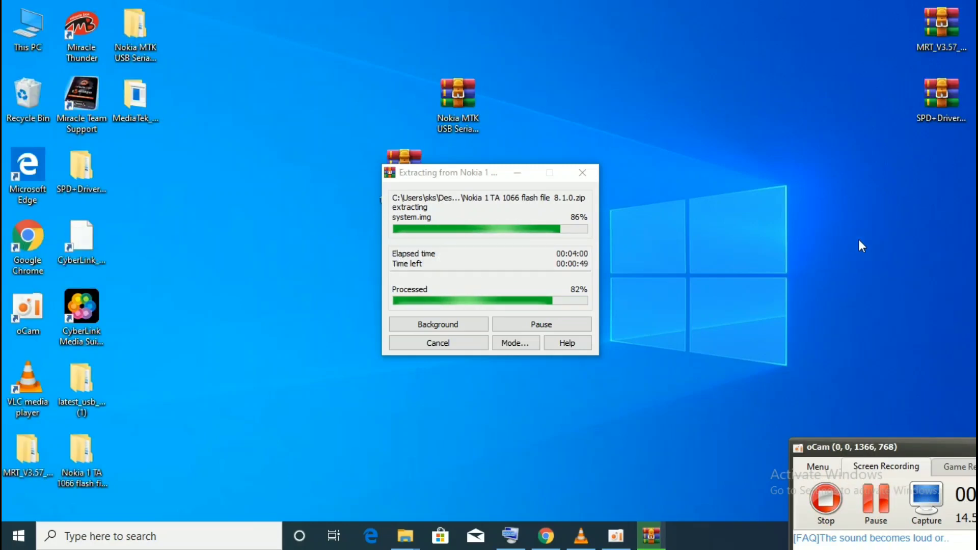
right_click(859, 235)
left_click(857, 275)
right_click(850, 223)
left_click(867, 264)
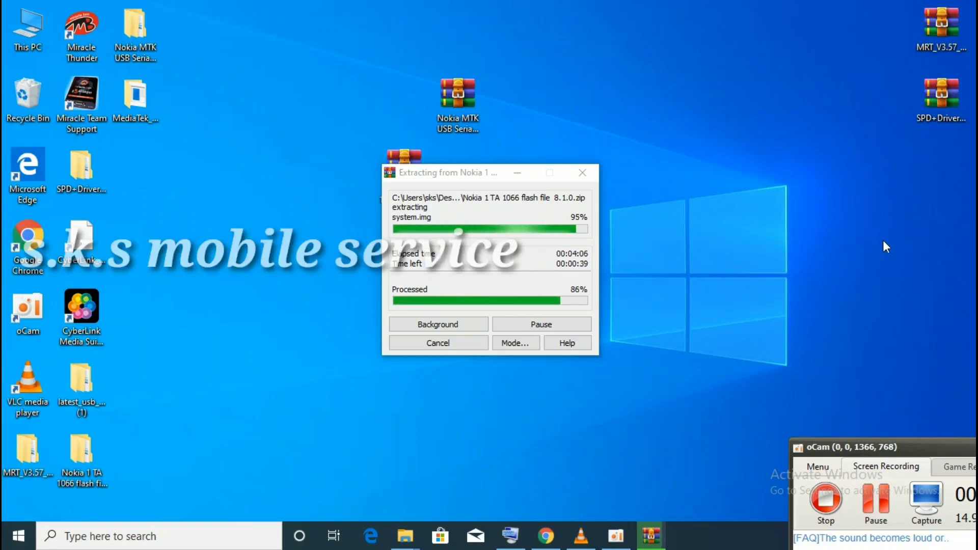
right_click(882, 240)
left_click(884, 275)
right_click(884, 220)
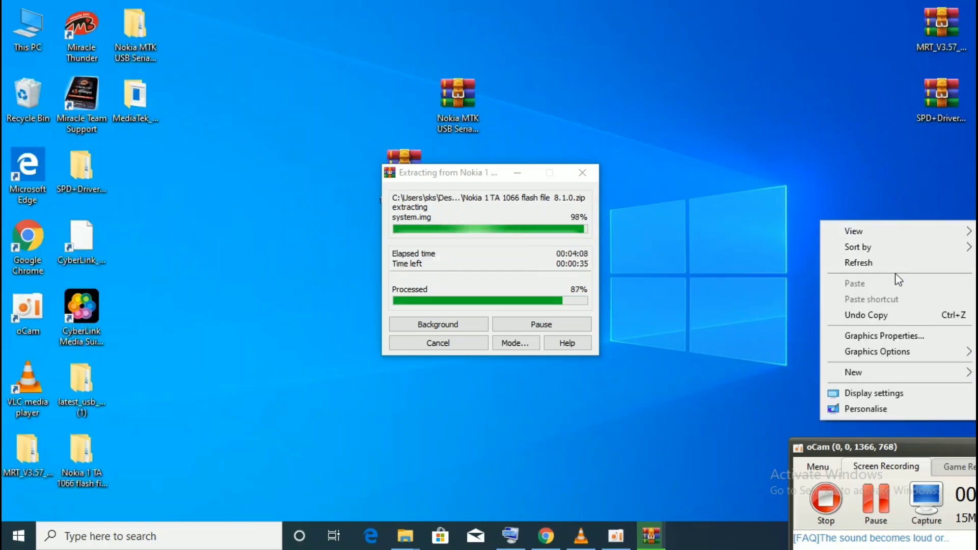
left_click(886, 262)
right_click(883, 234)
left_click(874, 276)
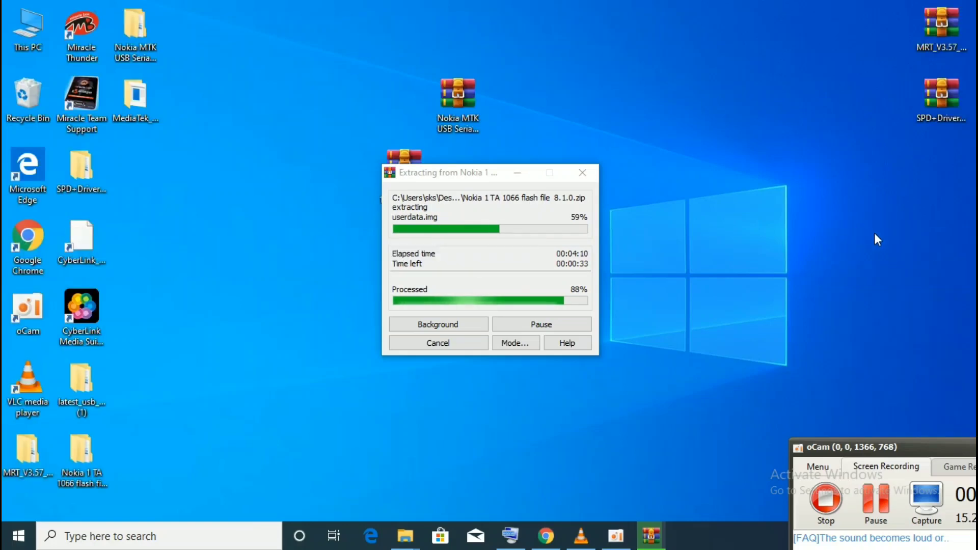
right_click(874, 224)
left_click(858, 266)
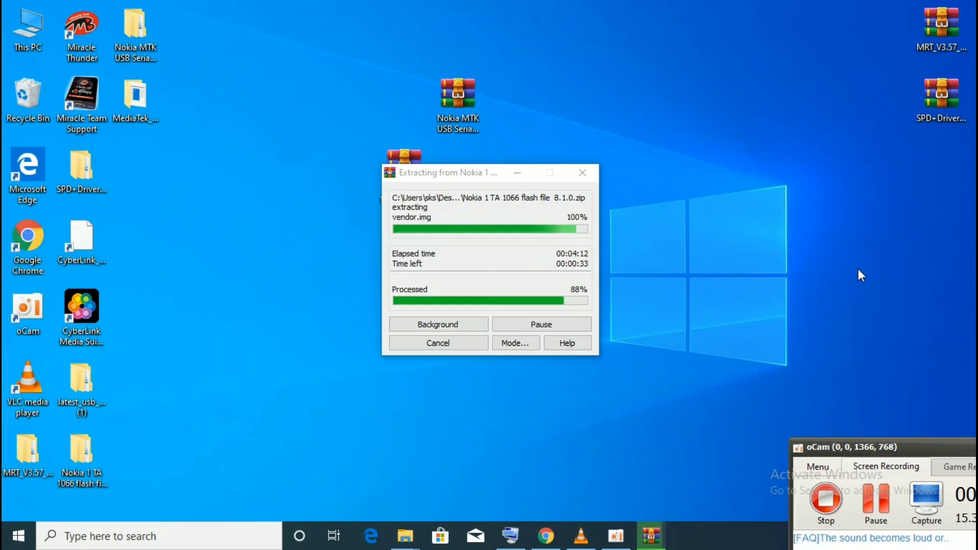
right_click(879, 220)
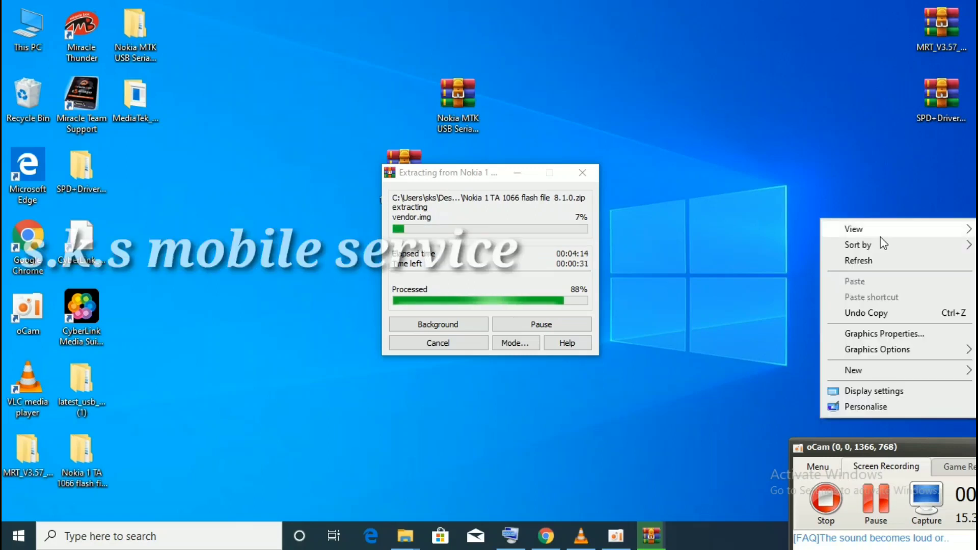
left_click(867, 260)
right_click(845, 224)
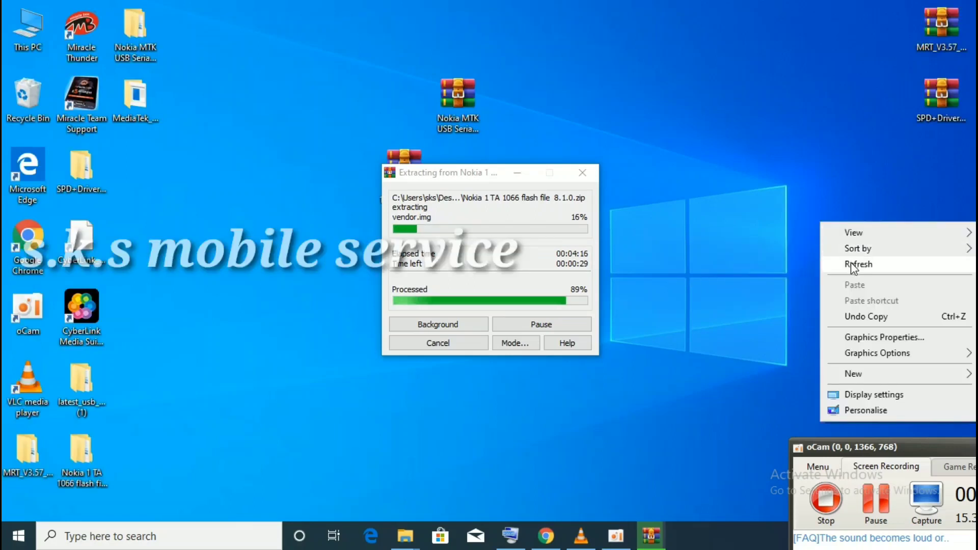
left_click(850, 263)
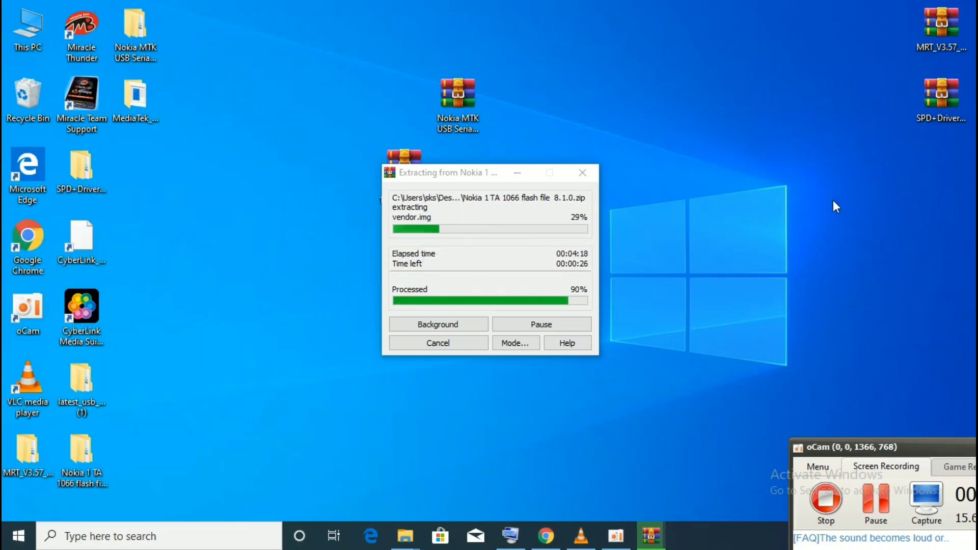
right_click(820, 200)
left_click(857, 239)
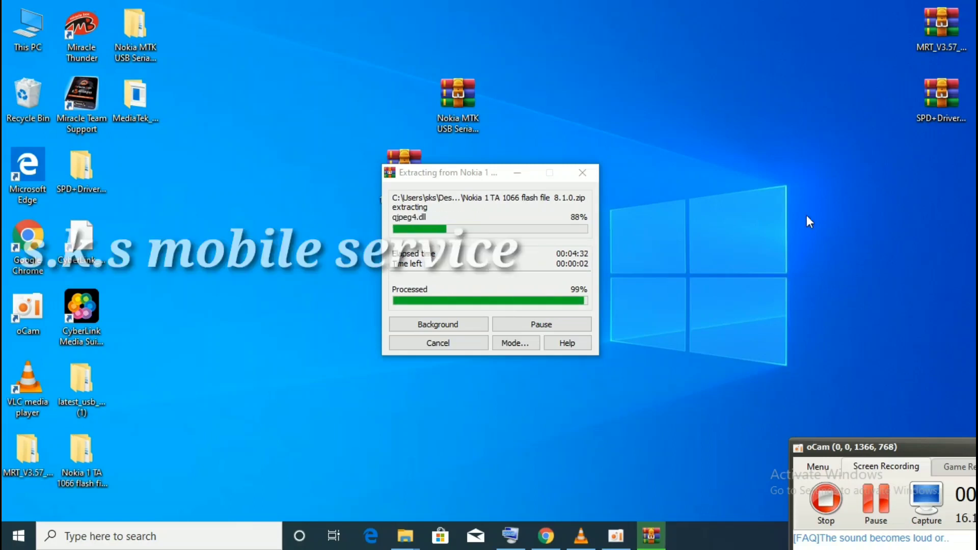
right_click(773, 213)
left_click(812, 256)
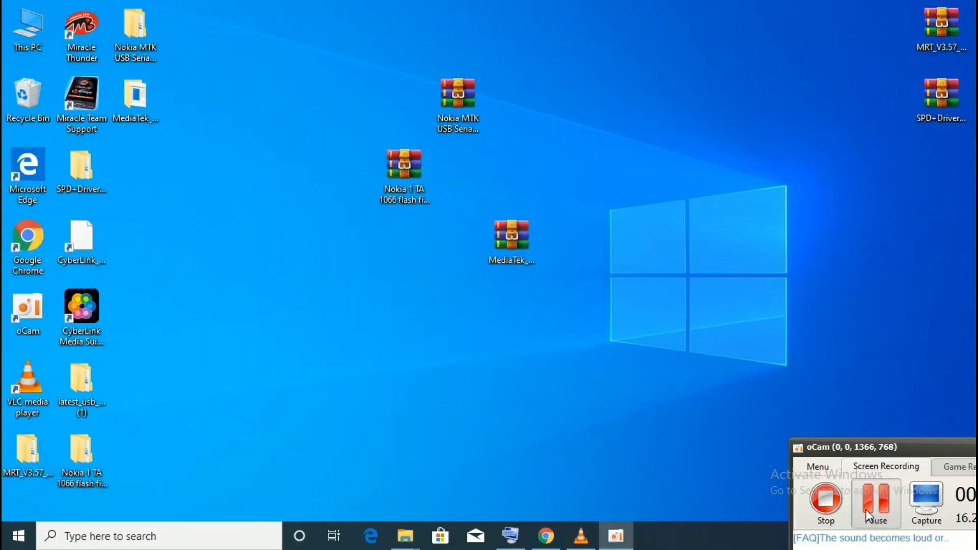
left_click(865, 509)
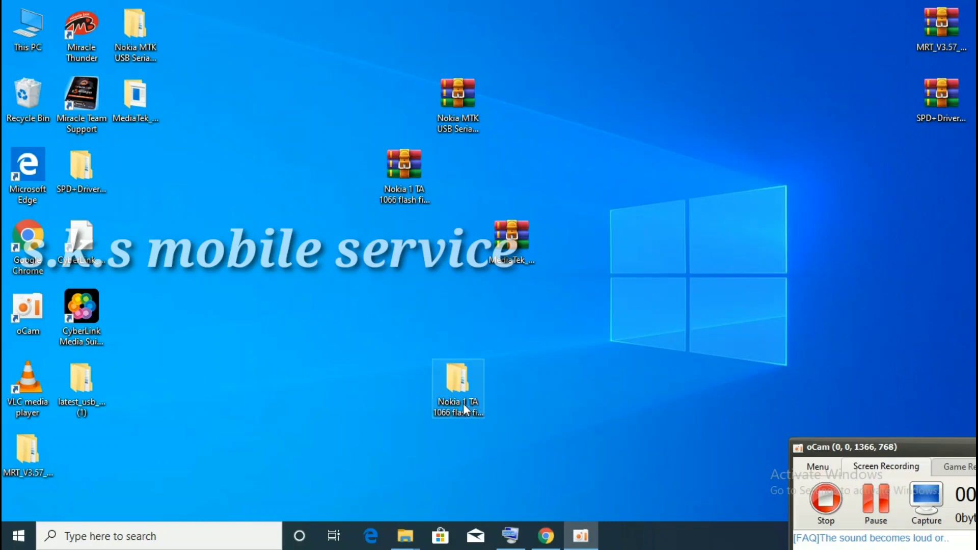
Place the extracted Nokia 1 TA 1066 flash file folder near the desktop archives and open its nested folders down to Flash Tool
left_click_drag(463, 404, 438, 351)
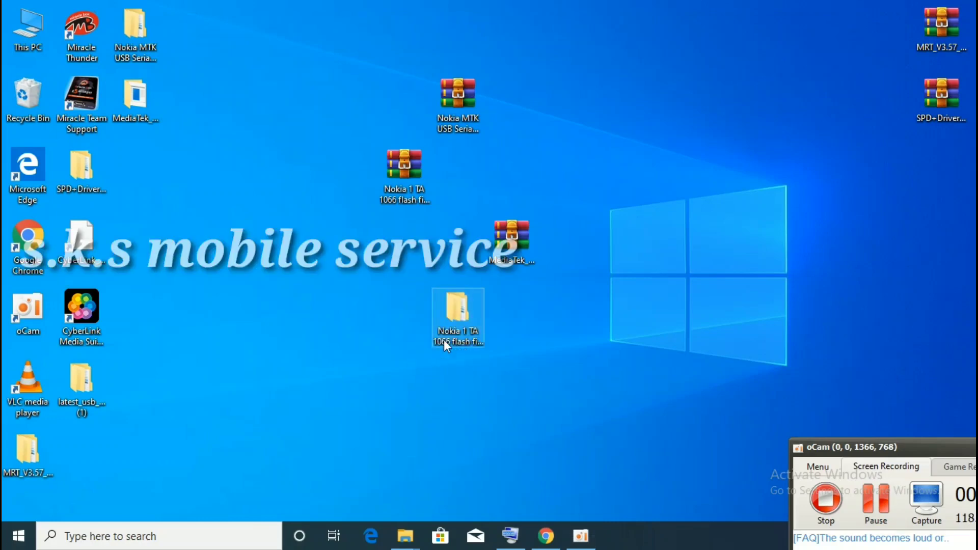
double_click(444, 340)
double_click(239, 95)
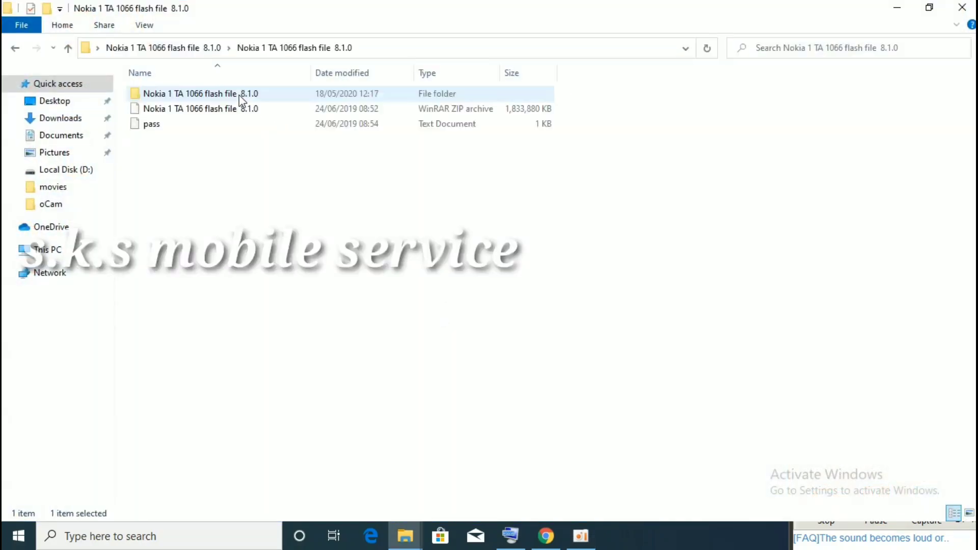
double_click(197, 98)
double_click(234, 97)
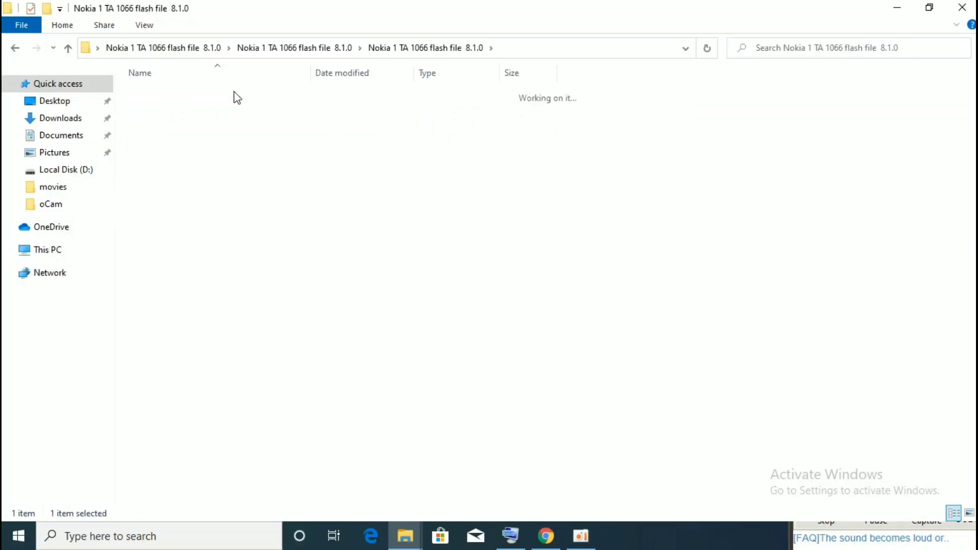
double_click(163, 125)
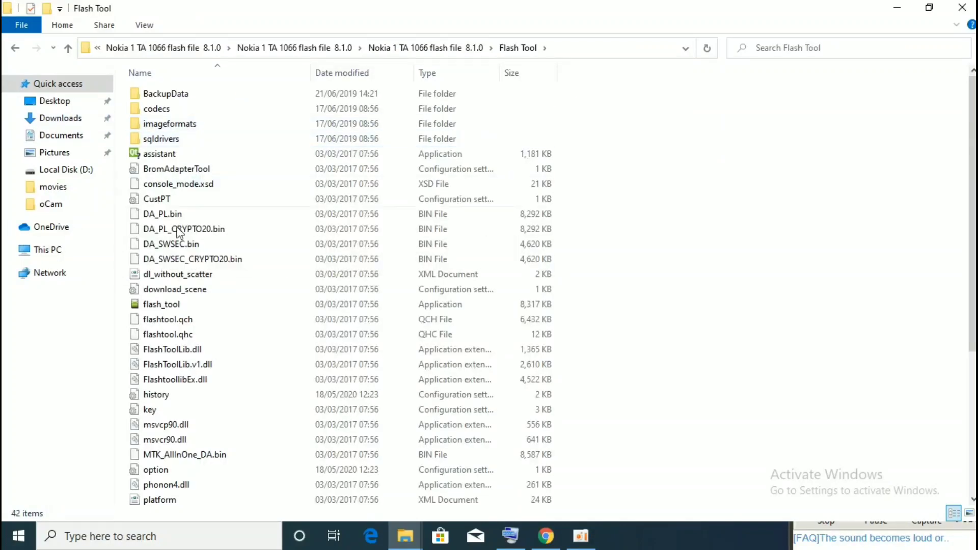
Launch flash_tool and load MT6737_Android_scatter from the Firmware 1 folder as the scatter-loading file
double_click(171, 304)
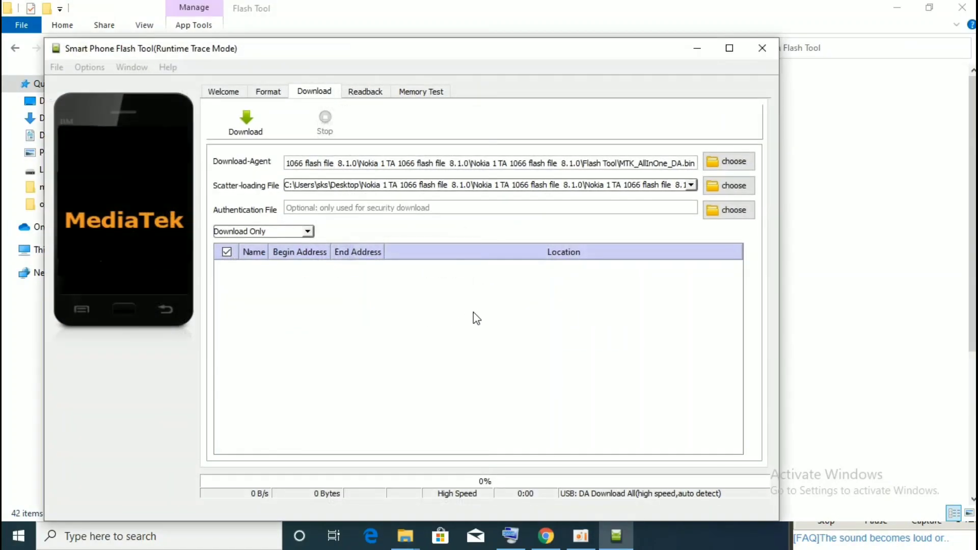
left_click(729, 186)
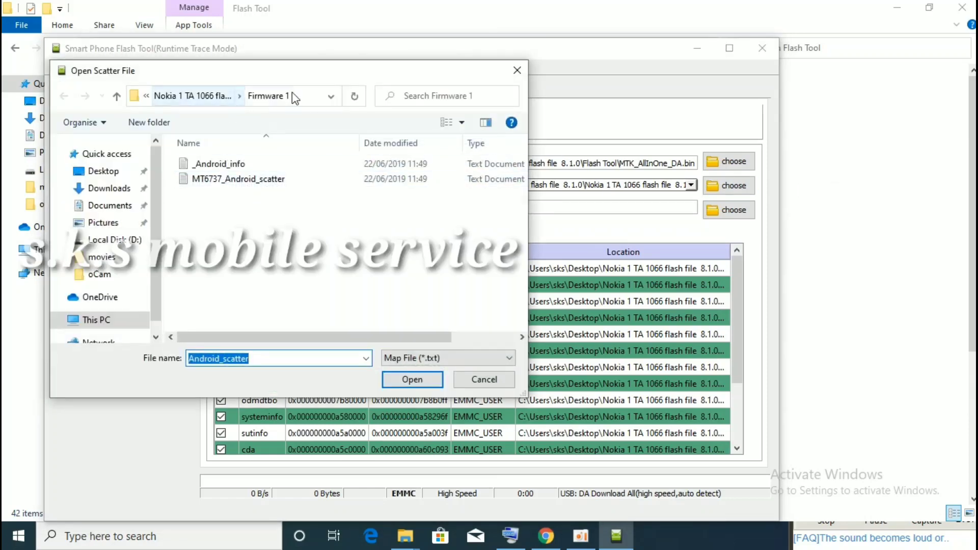
double_click(242, 179)
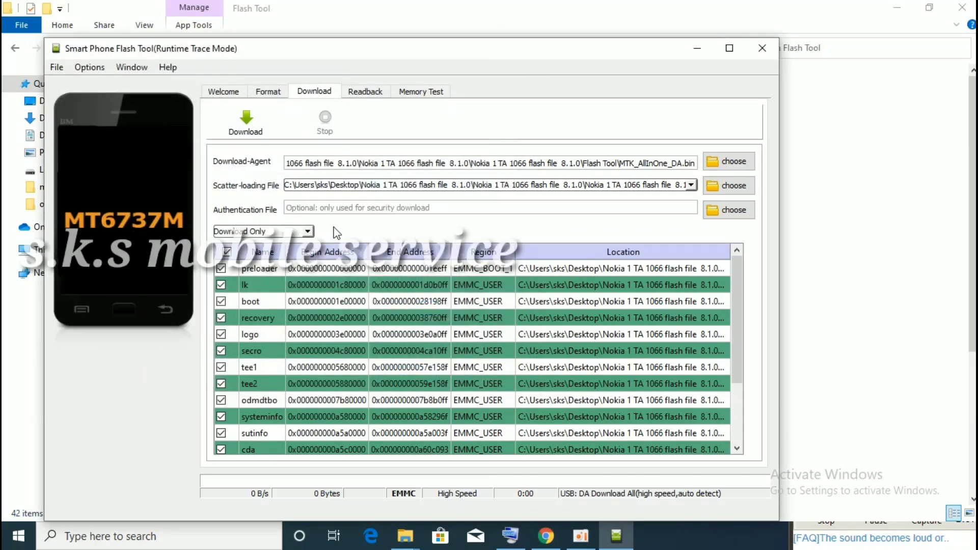
Switch USB Checksum and Storage Checksum off and back on in the flash tool's download options, and close the options
left_click(89, 66)
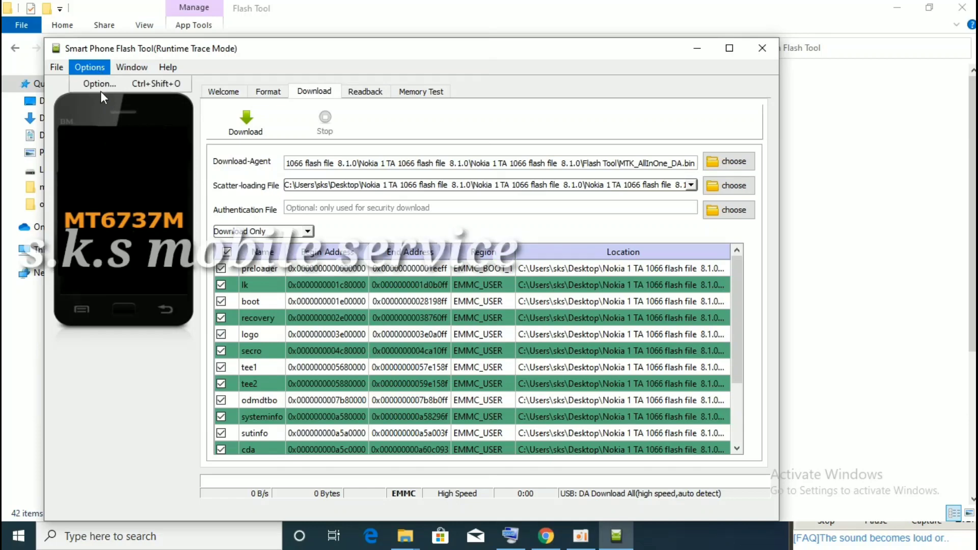
left_click(103, 84)
left_click(186, 166)
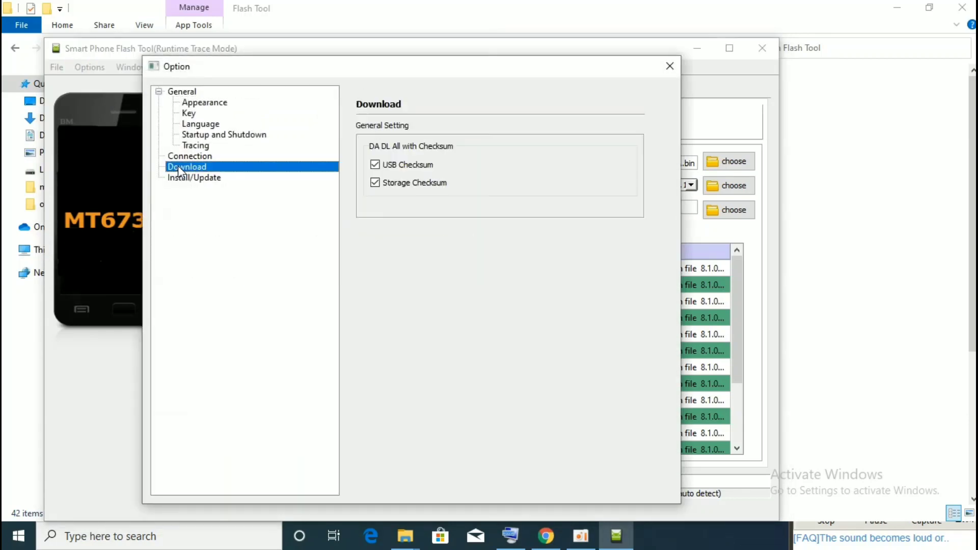
left_click(407, 165)
left_click(398, 183)
left_click(399, 164)
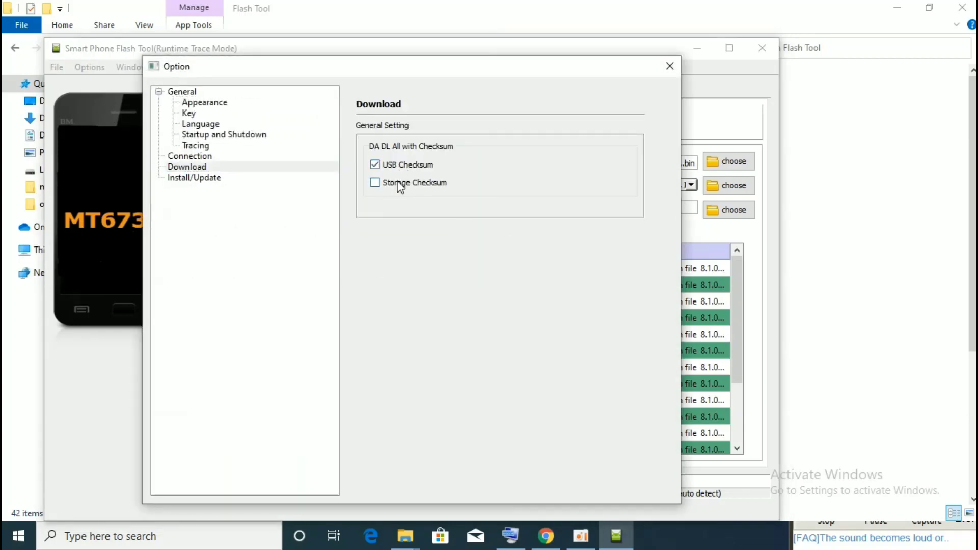
left_click(399, 183)
left_click(196, 167)
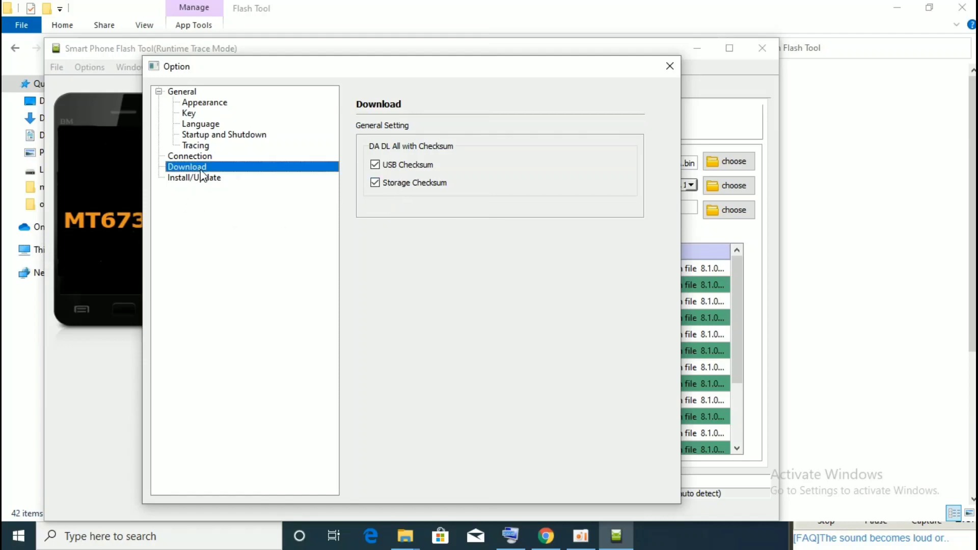
left_click(203, 177)
left_click(670, 66)
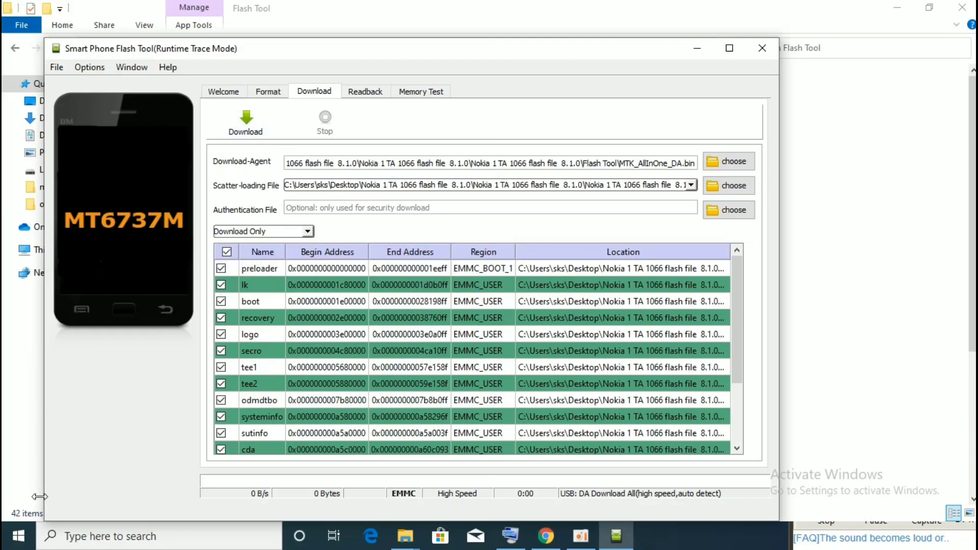
right_click(18, 535)
left_click(46, 288)
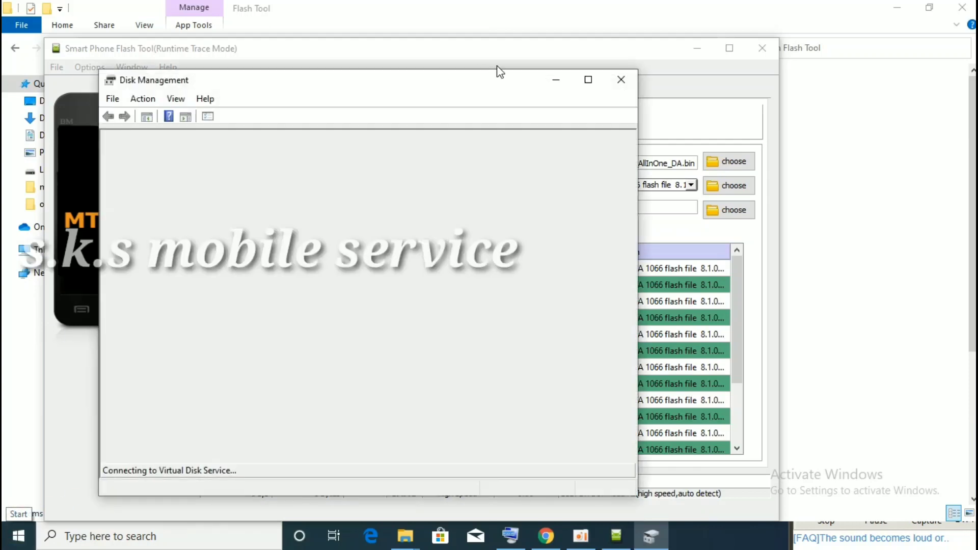
left_click(621, 79)
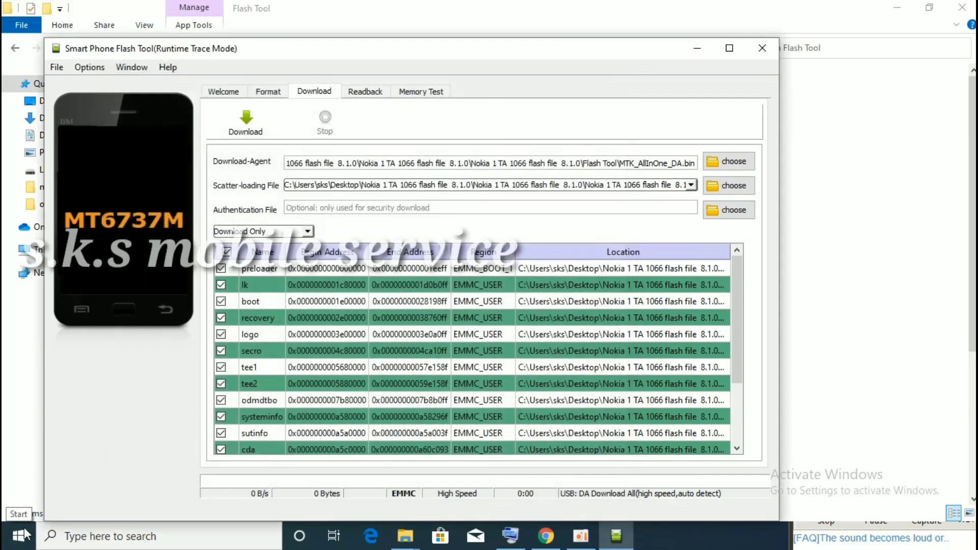
Open Device Manager, narrow its window and arrange it beside the Smart Phone Flash Tool window
right_click(18, 536)
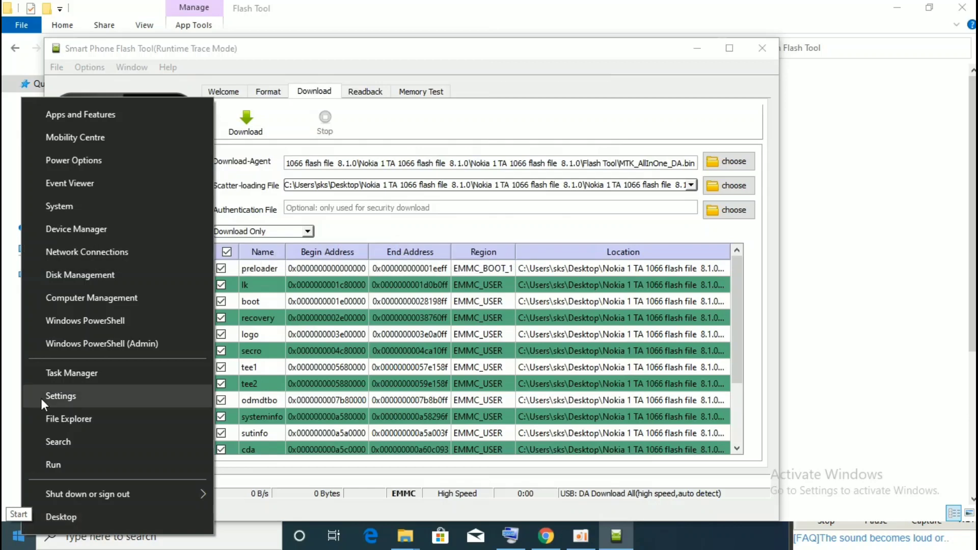
left_click(67, 229)
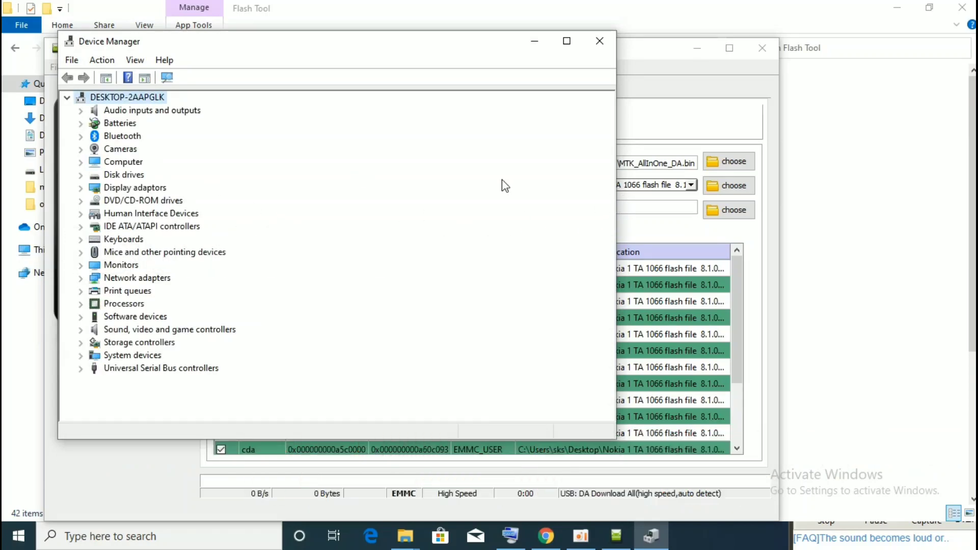
left_click_drag(620, 204, 224, 204)
left_click_drag(102, 42, 79, 49)
left_click_drag(326, 49, 446, 42)
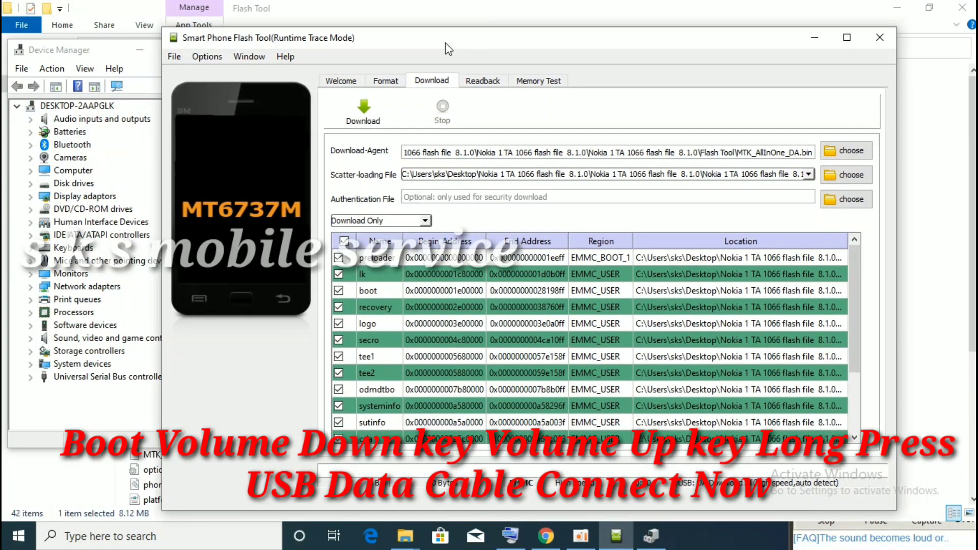
Start the firmware download in Download Only mode, expand Ports (COM & LPT) in Device Manager and return to the flash tool
left_click(362, 113)
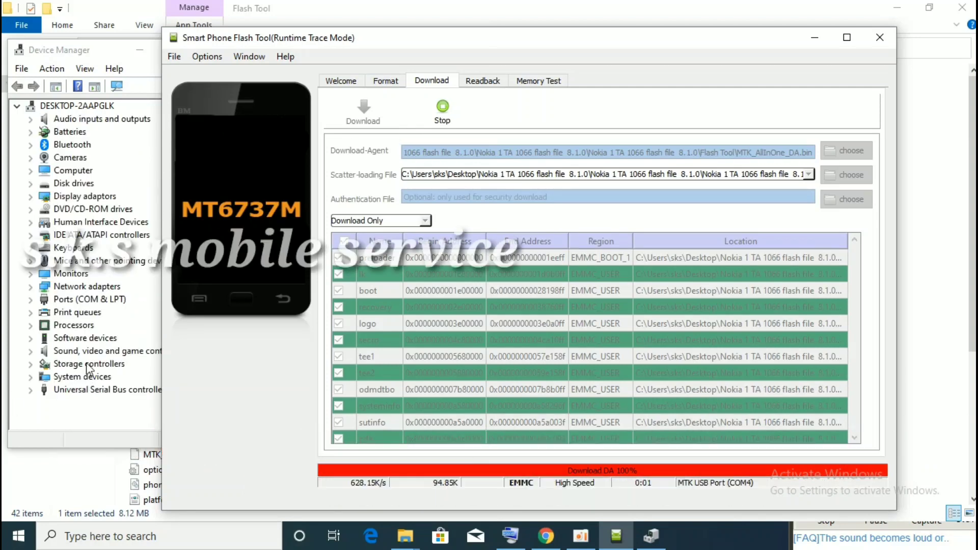
left_click(89, 301)
double_click(87, 300)
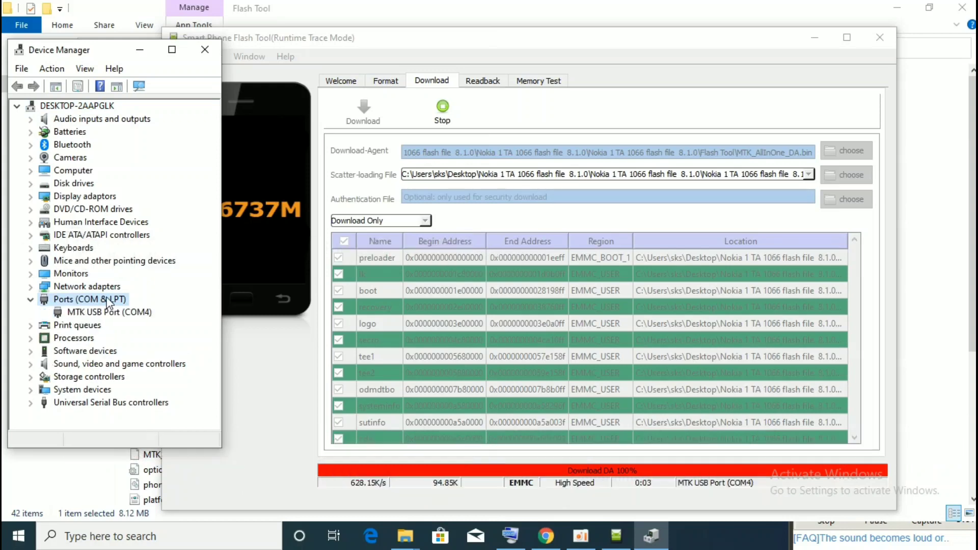
left_click(285, 56)
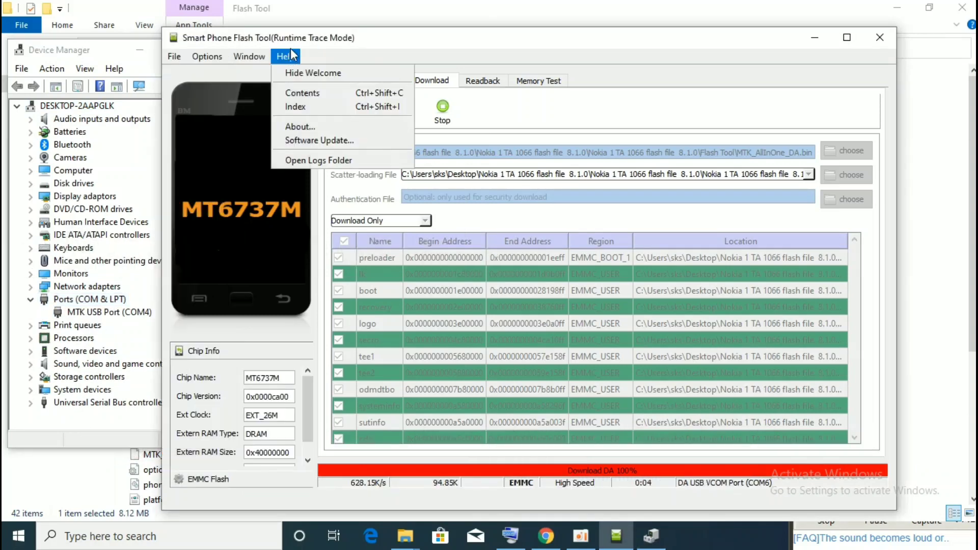
Let the firmware download finish, bring the flash tool back to the front and minimise the Flash Tool folder window
left_click(323, 298)
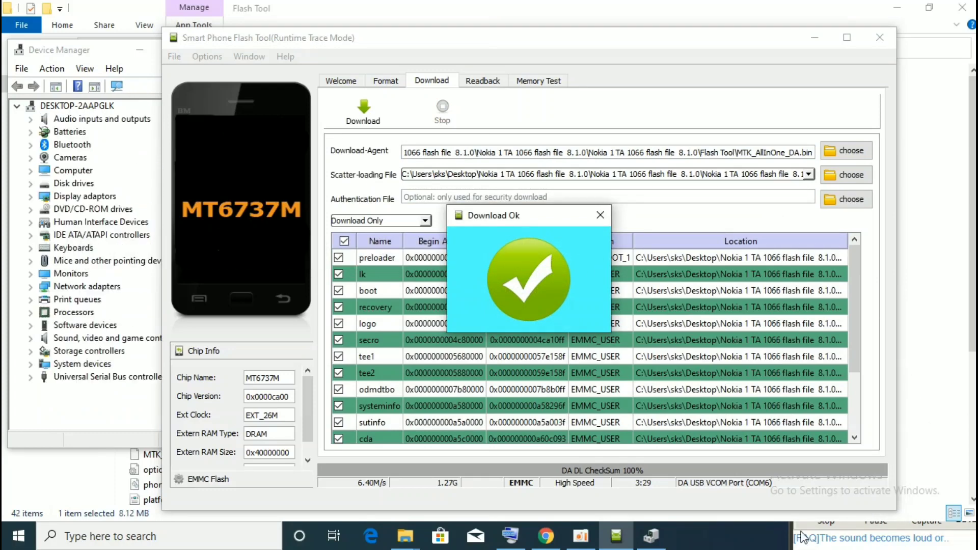
key("alt+Tab")
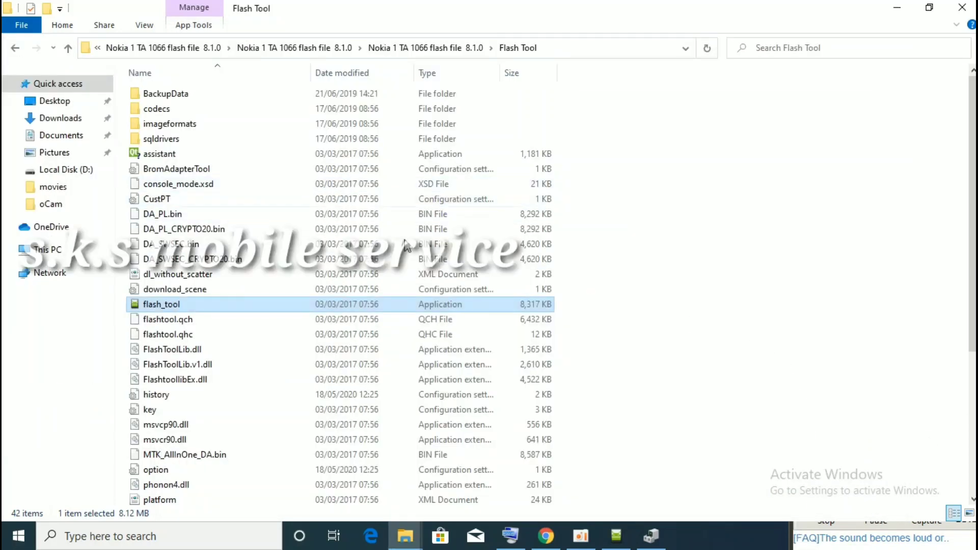
left_click(599, 539)
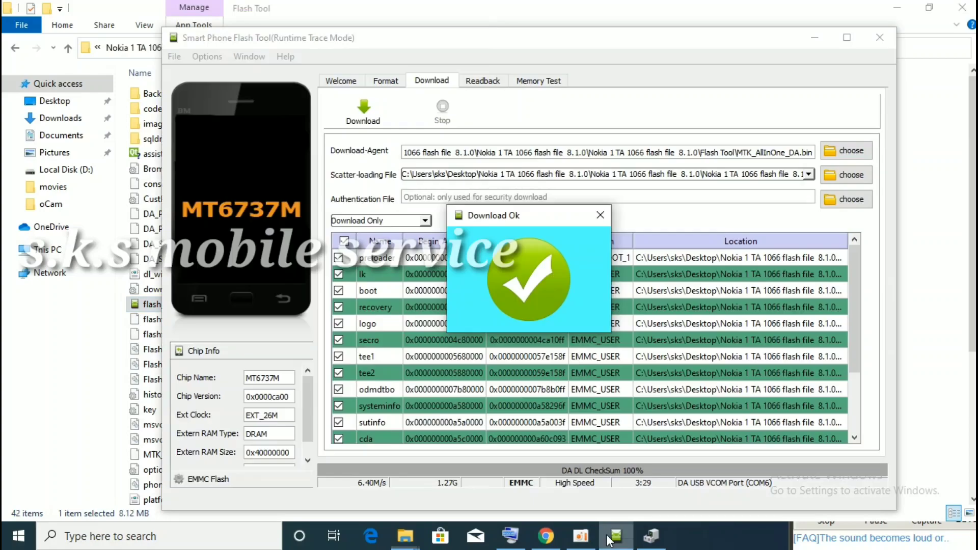
left_click(898, 8)
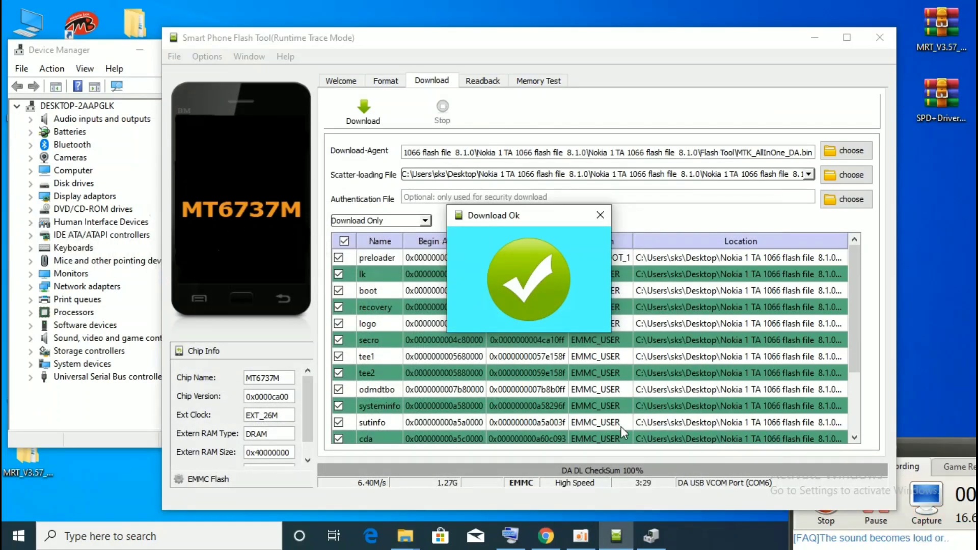
left_click(919, 472)
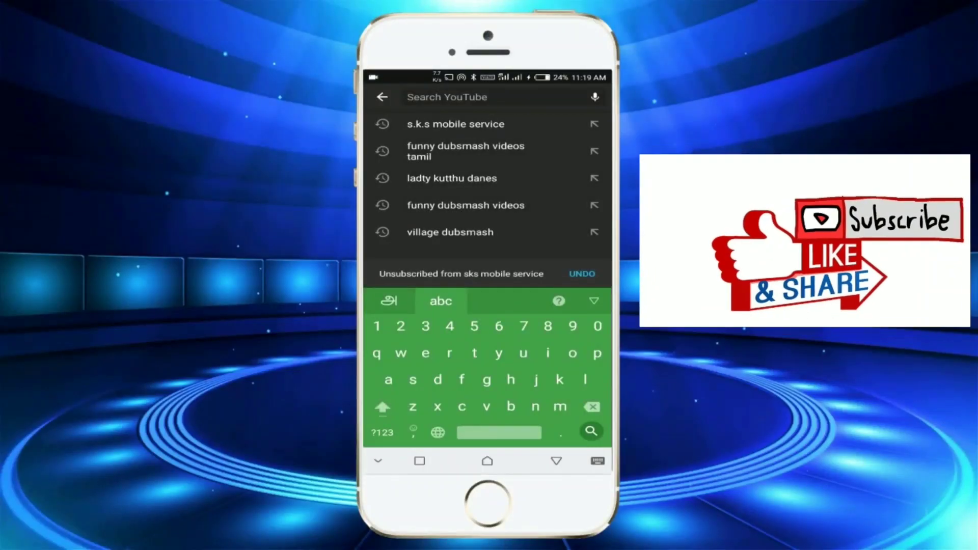
Switch to YouTube on the phone, open the sks mobile service channel from the recent searches and subscribe with All notifications
left_click(455, 124)
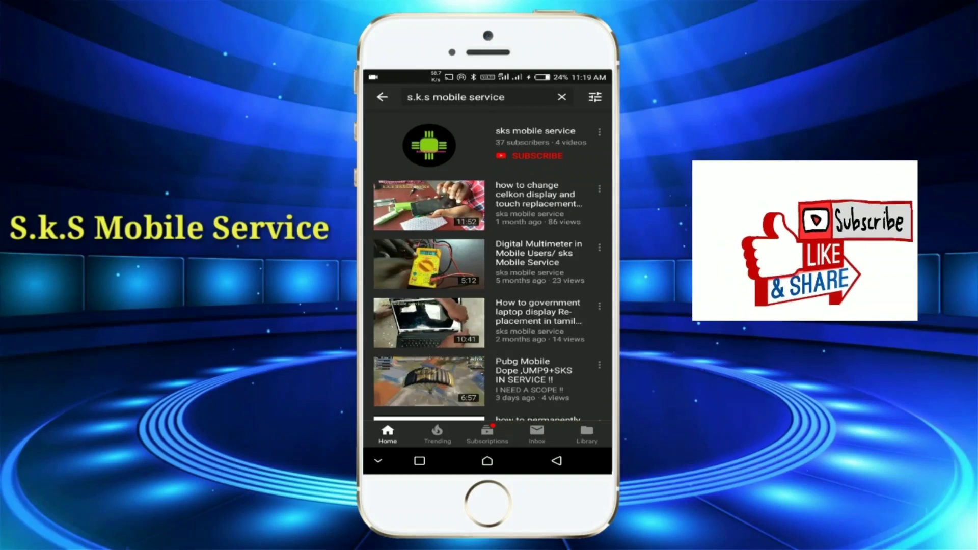
left_click(502, 135)
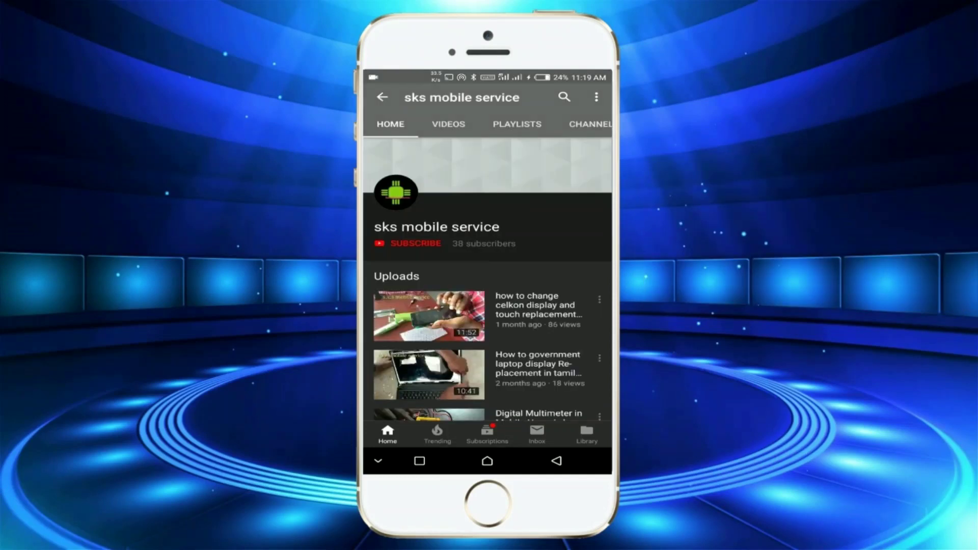
left_click(415, 244)
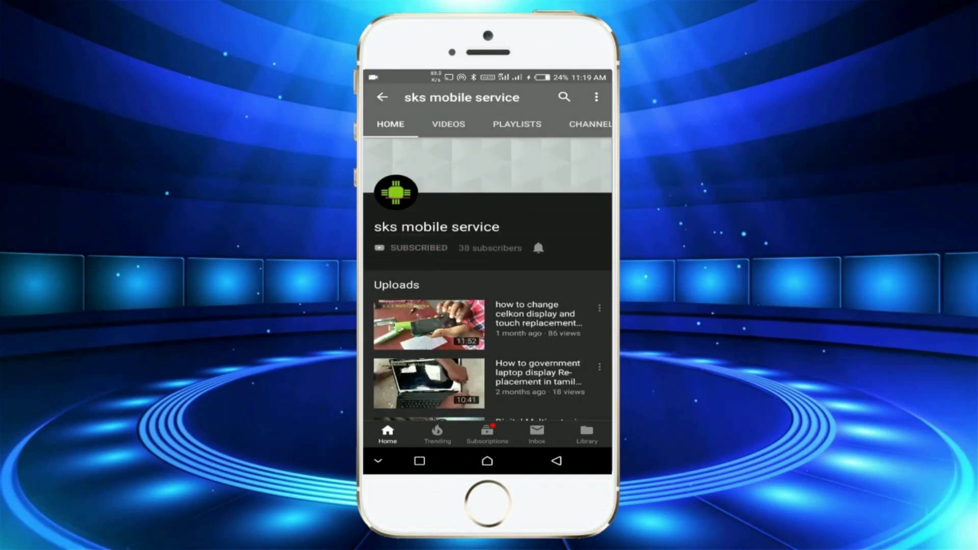
left_click(539, 247)
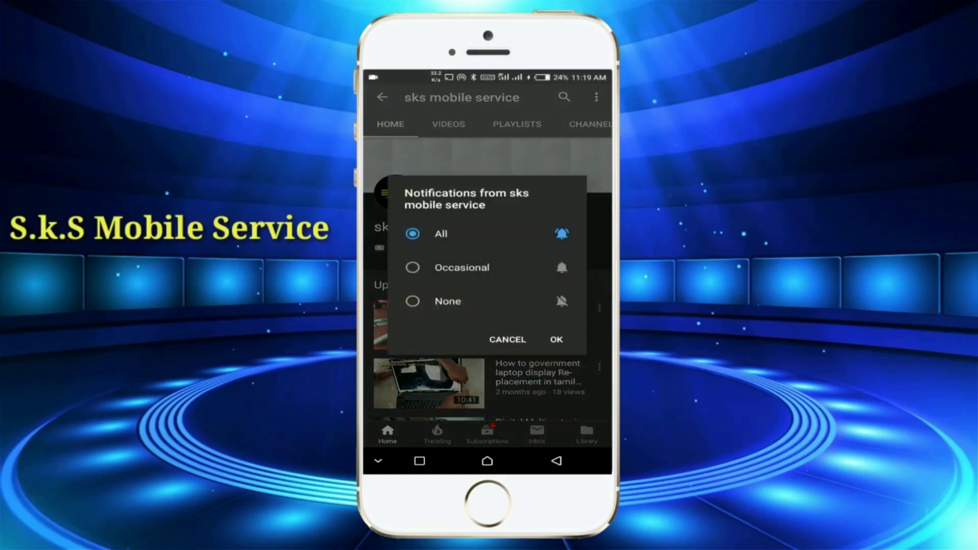